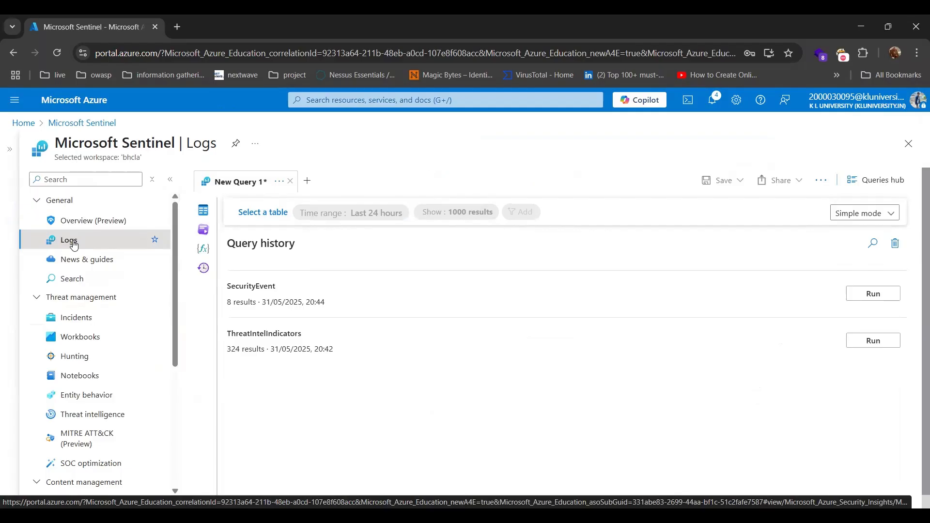
# Browse the LogManagement and Microsoft Sentinel table groups and run a query on the ThreatIntelIndicators table
pyautogui.click(204, 217)
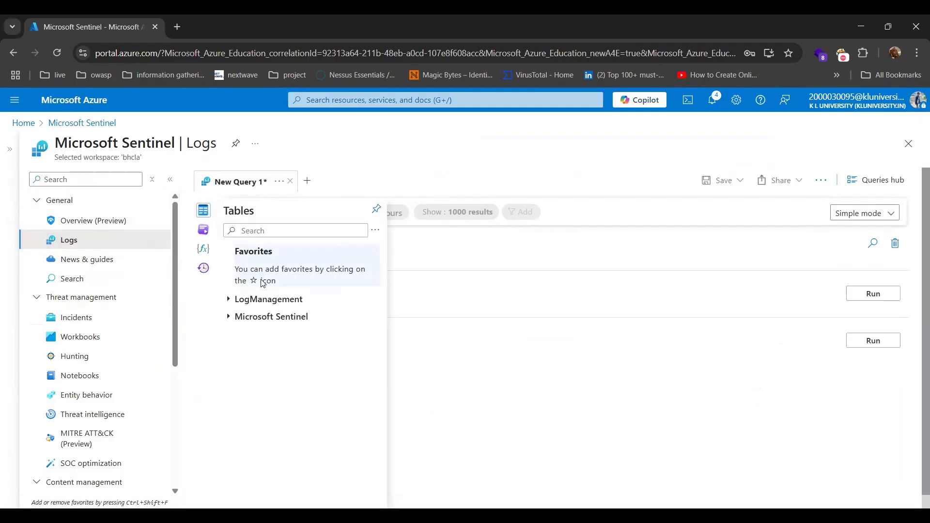
pyautogui.click(228, 300)
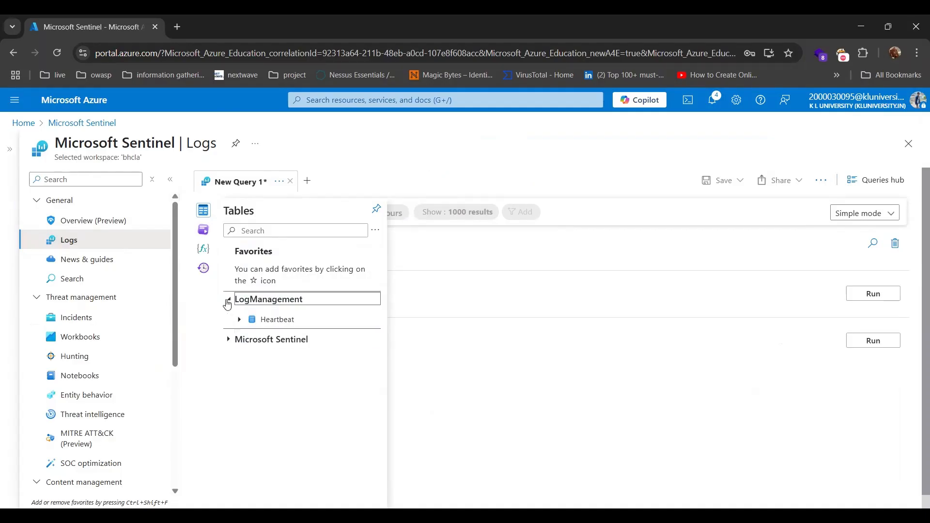
pyautogui.click(228, 304)
pyautogui.click(229, 317)
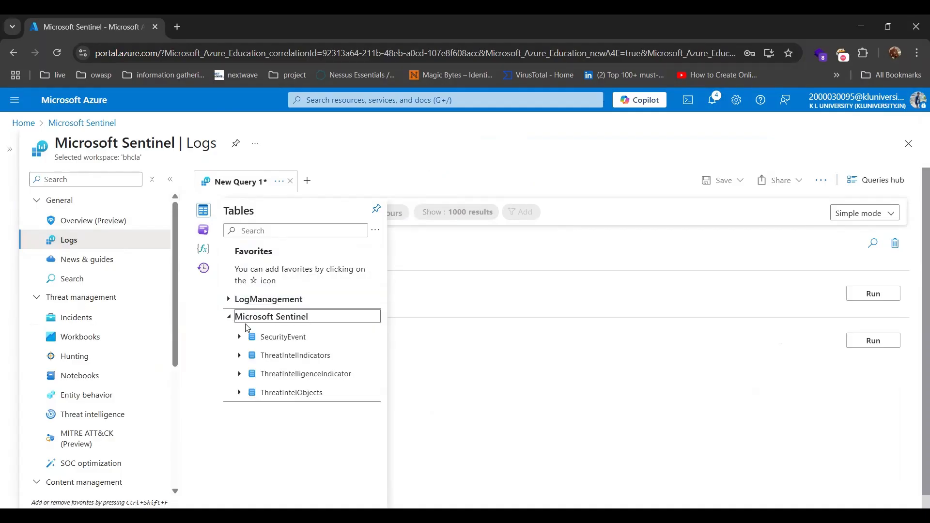
pyautogui.moveTo(285, 343)
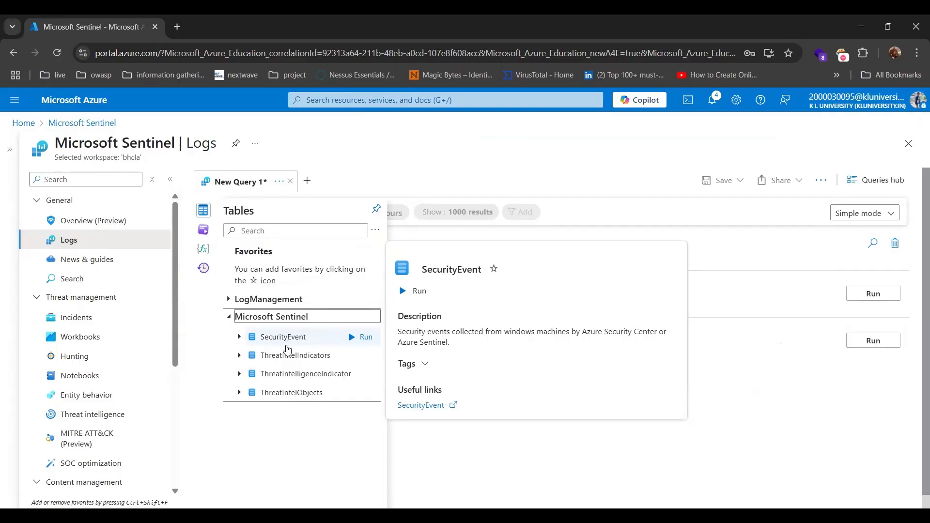
pyautogui.moveTo(289, 360)
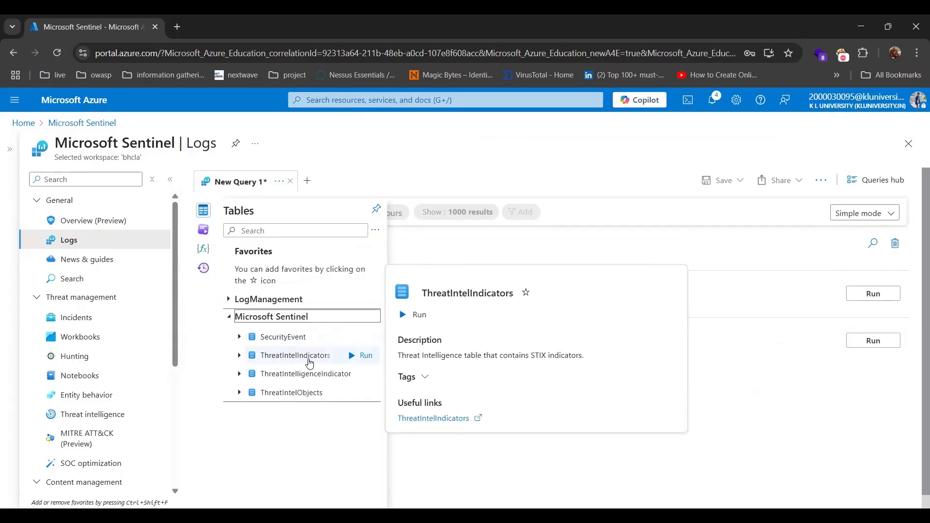
pyautogui.moveTo(310, 373)
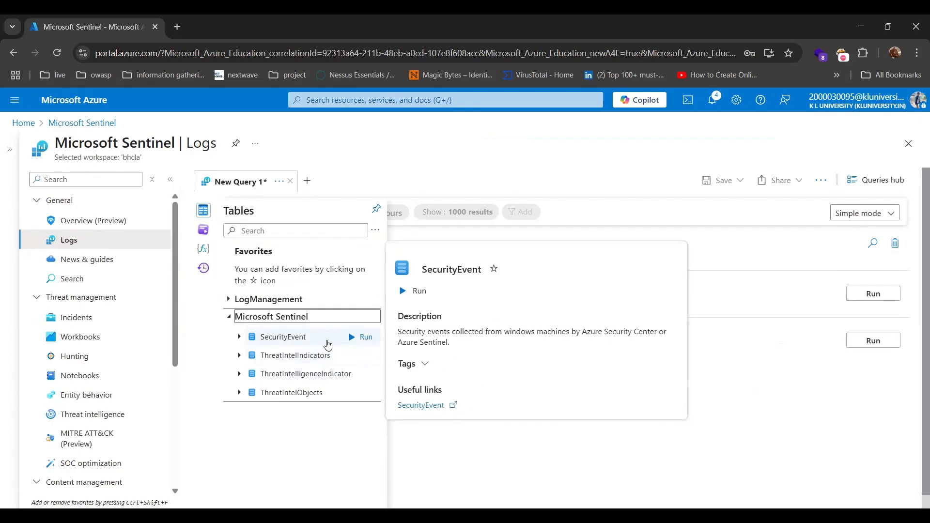
pyautogui.click(352, 356)
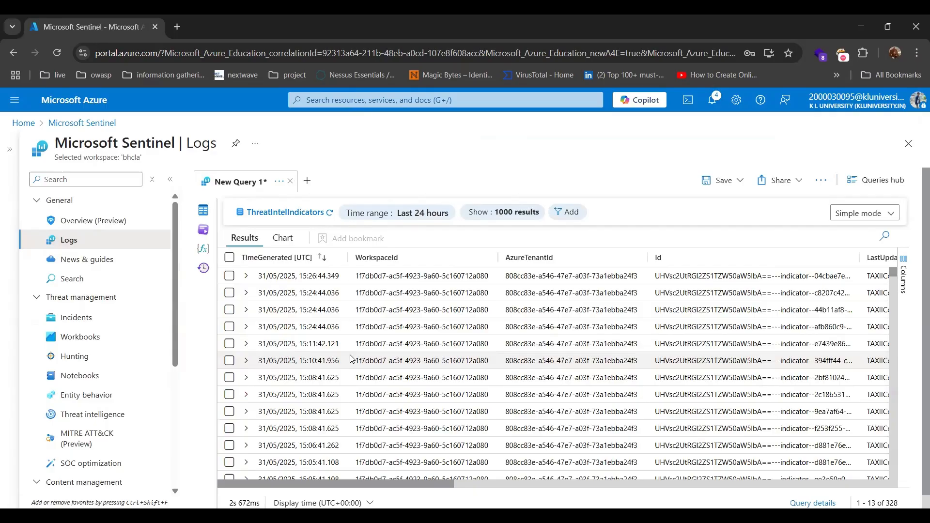
# Examine the first ThreatIntelIndicators record, including its SourceSystem and TimeGenerated fields, and collapse it again
pyautogui.click(246, 276)
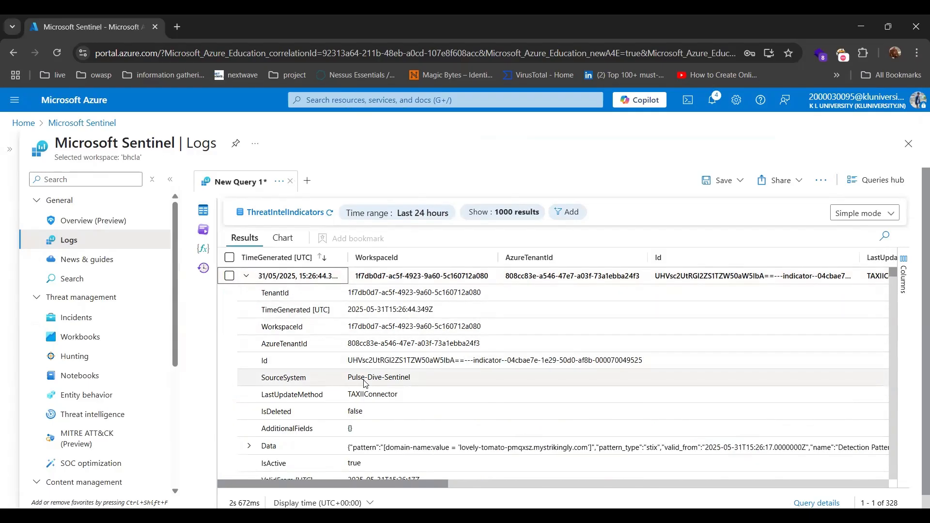
pyautogui.moveTo(347, 380); pyautogui.dragTo(413, 386)
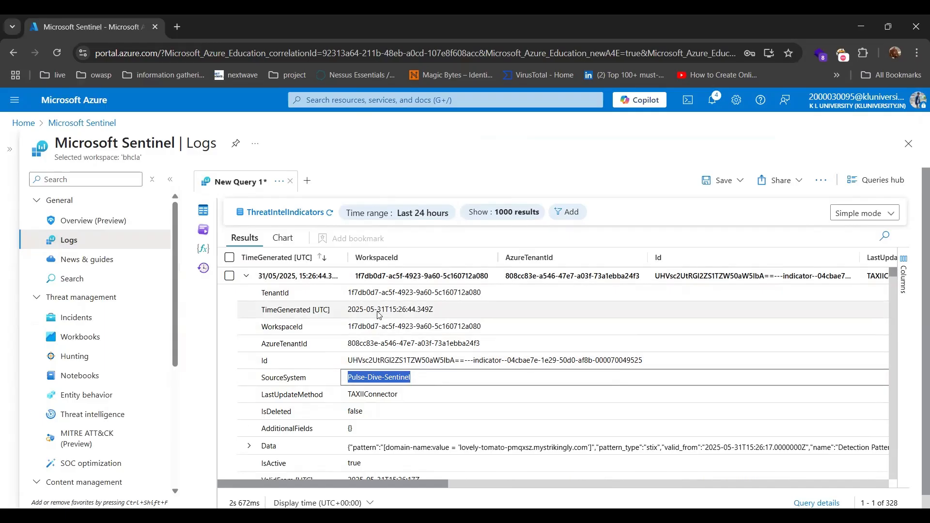
pyautogui.moveTo(379, 315); pyautogui.dragTo(435, 316)
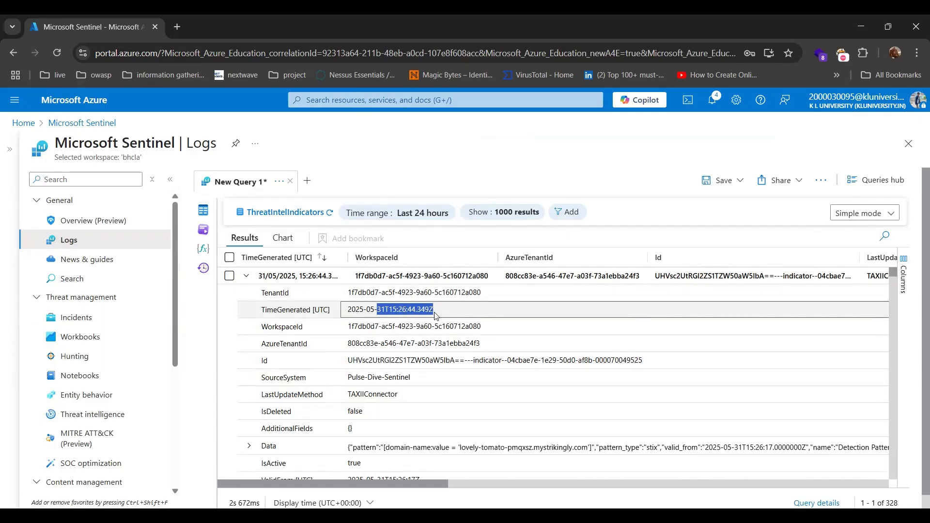
pyautogui.scroll(-10, 446, 351)
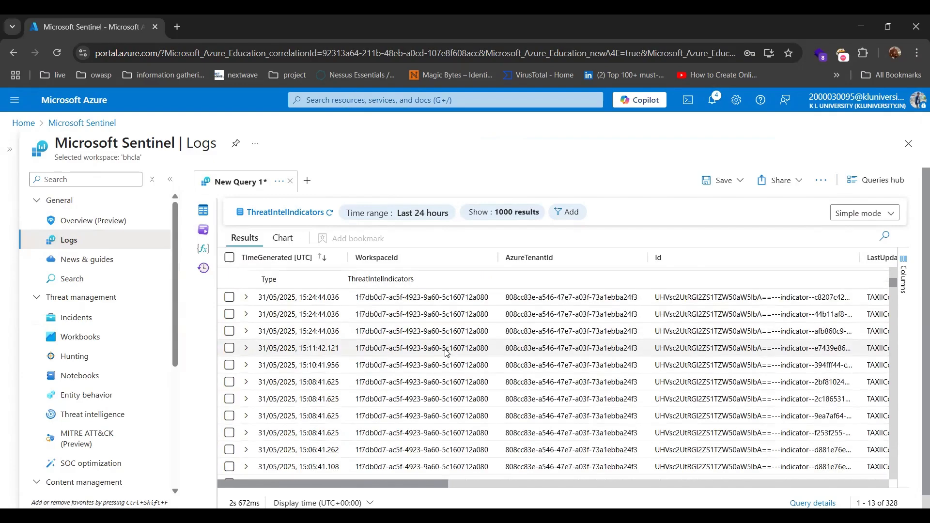
pyautogui.scroll(10, 446, 353)
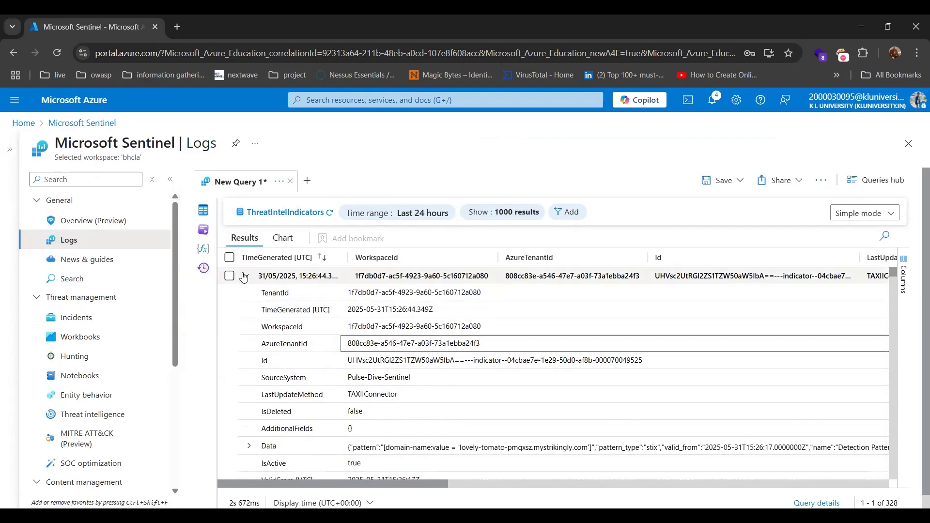
pyautogui.click(246, 277)
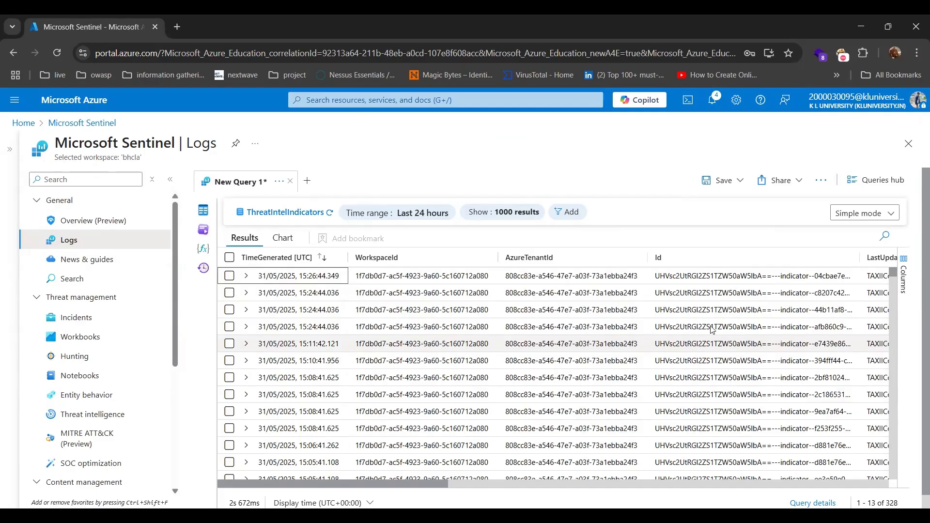
pyautogui.scroll(-3, 633, 334)
pyautogui.scroll(3, 633, 335)
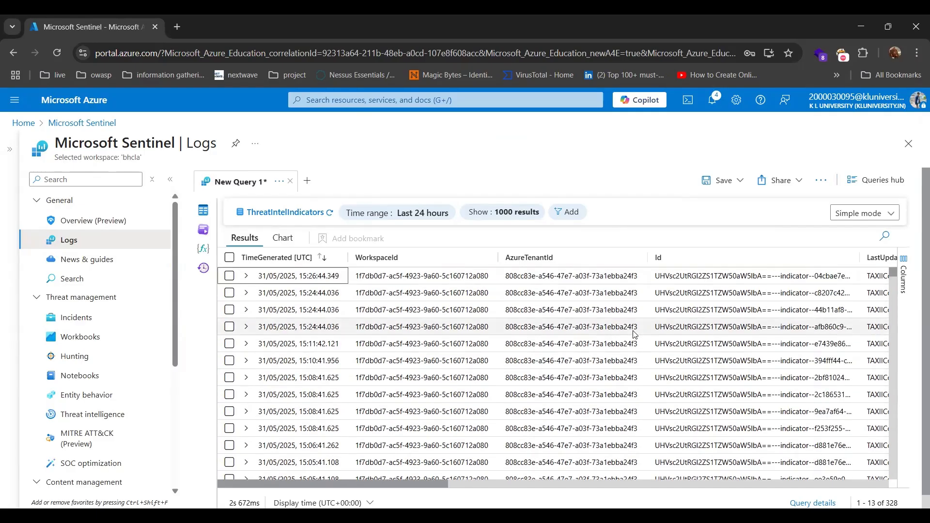
# Query the SecurityEvent table and examine the first event's account, event ID and process details
pyautogui.click(205, 215)
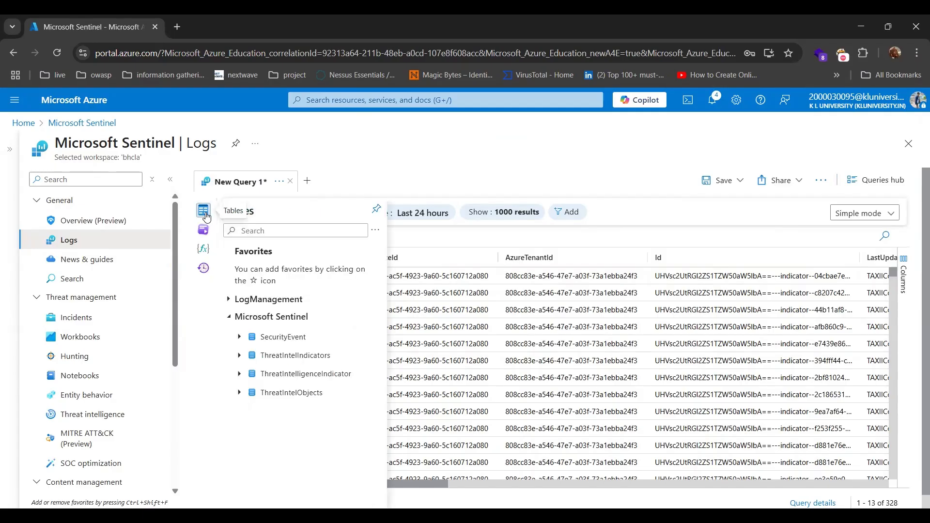
pyautogui.click(278, 339)
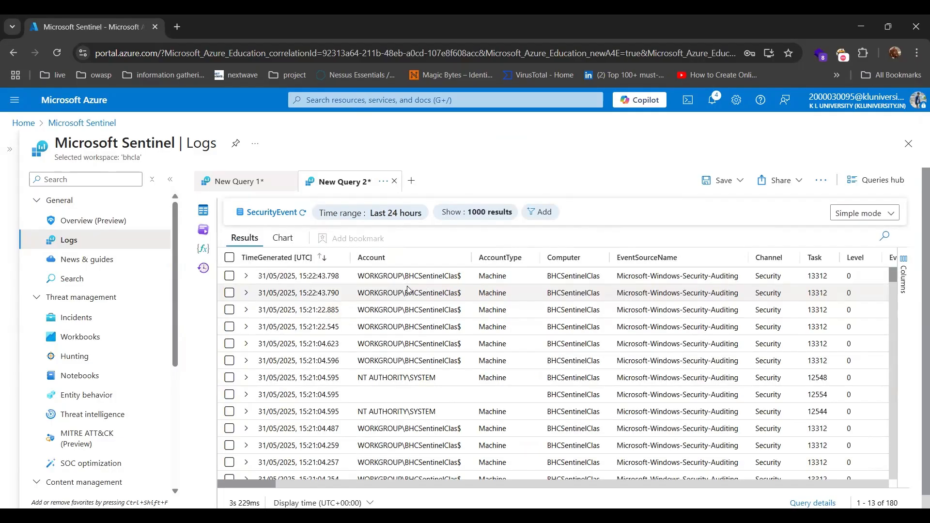
pyautogui.click(246, 275)
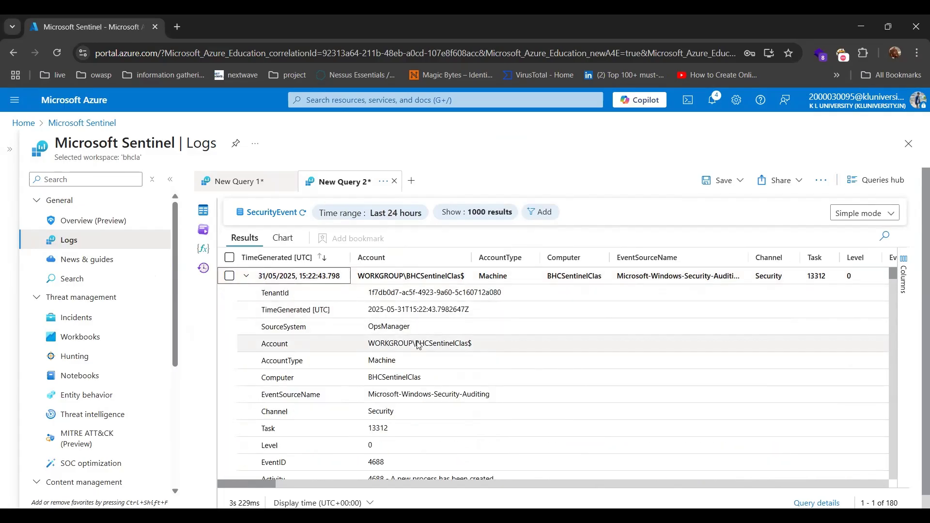
pyautogui.doubleClick(455, 345)
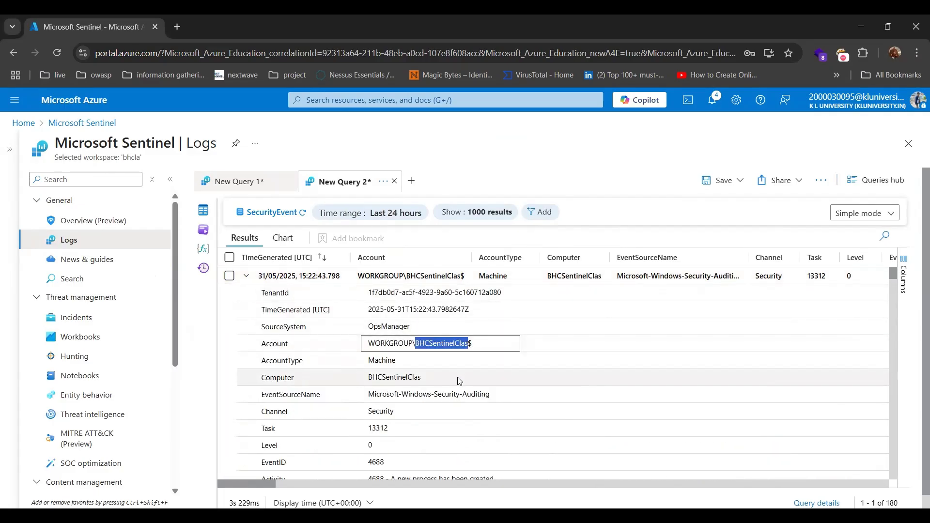
pyautogui.scroll(-3, 405, 382)
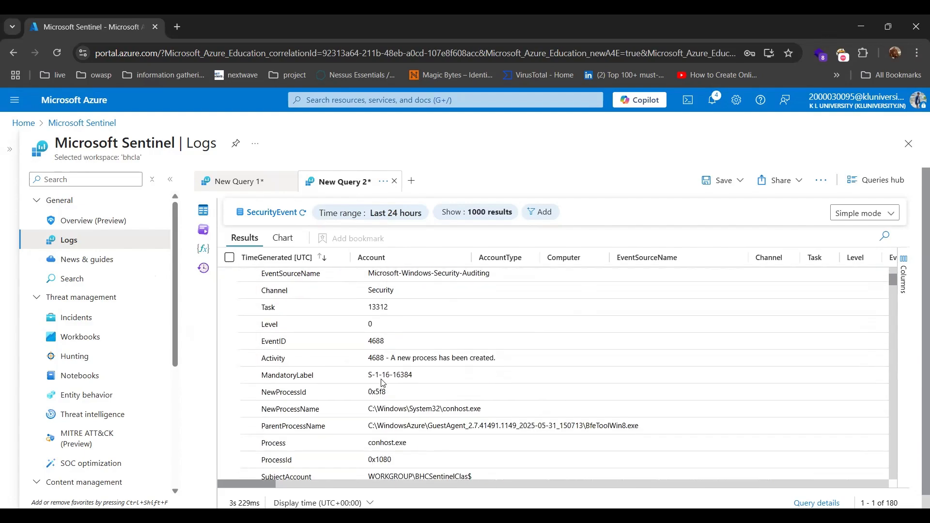
pyautogui.scroll(-5, 383, 383)
pyautogui.scroll(10, 383, 383)
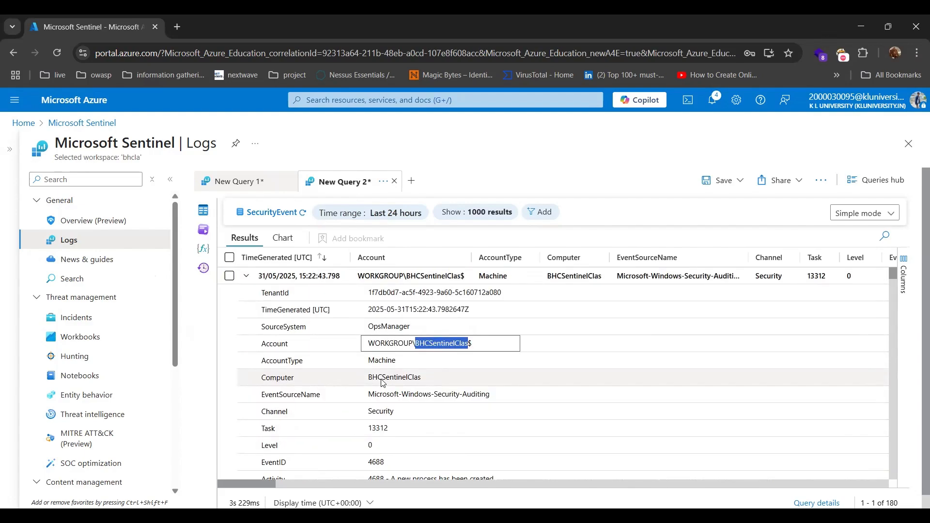
pyautogui.click(246, 275)
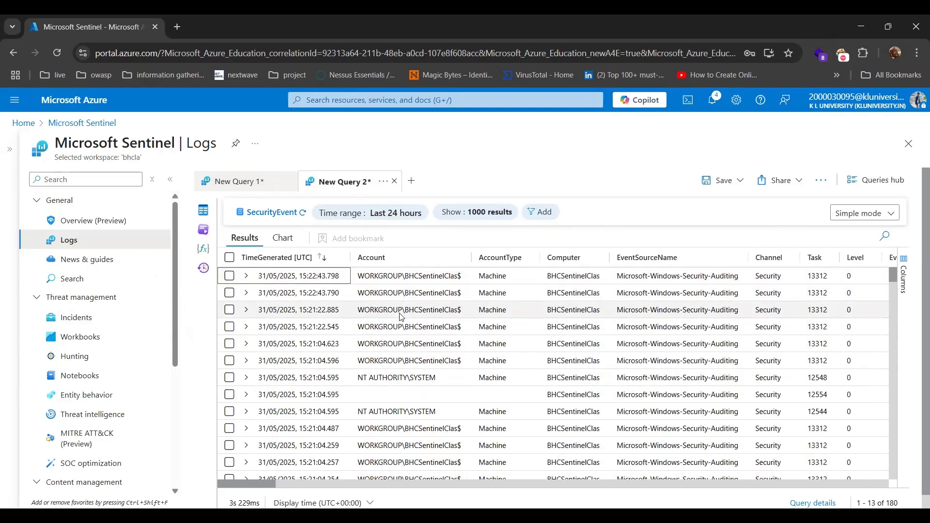
# Switch the SecurityEvent query to KQL mode while keeping Simple mode as the default
pyautogui.click(878, 217)
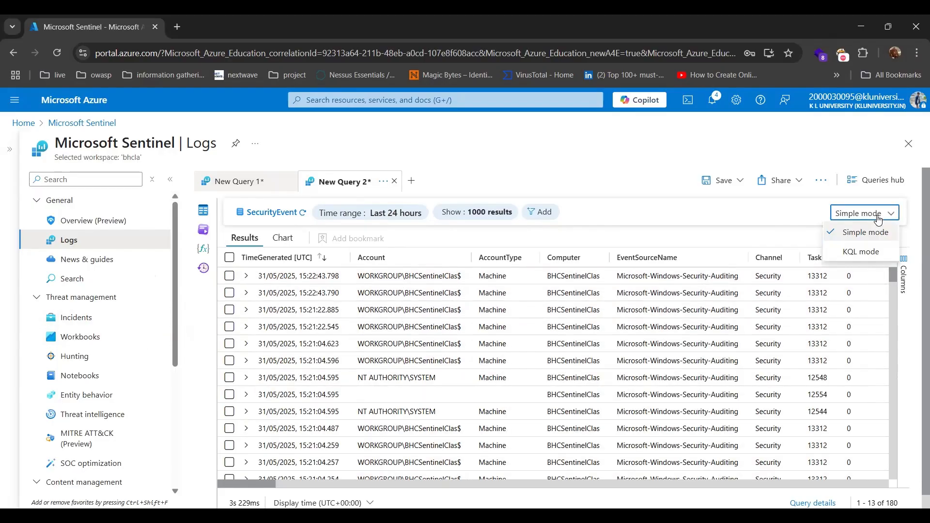
pyautogui.click(870, 252)
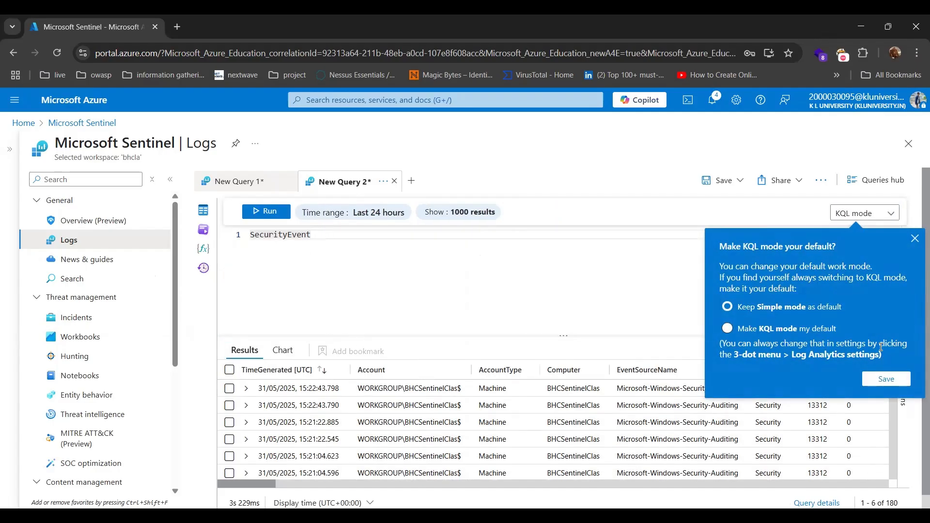
pyautogui.click(884, 379)
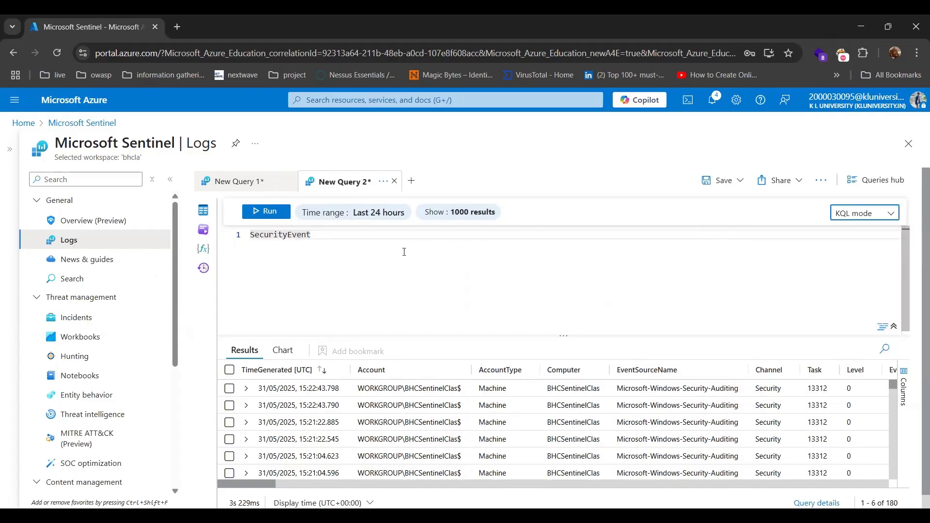
# Add the filter | where EventID == "4668" below SecurityEvent and run the query
pyautogui.click(376, 241)
pyautogui.press('Return')
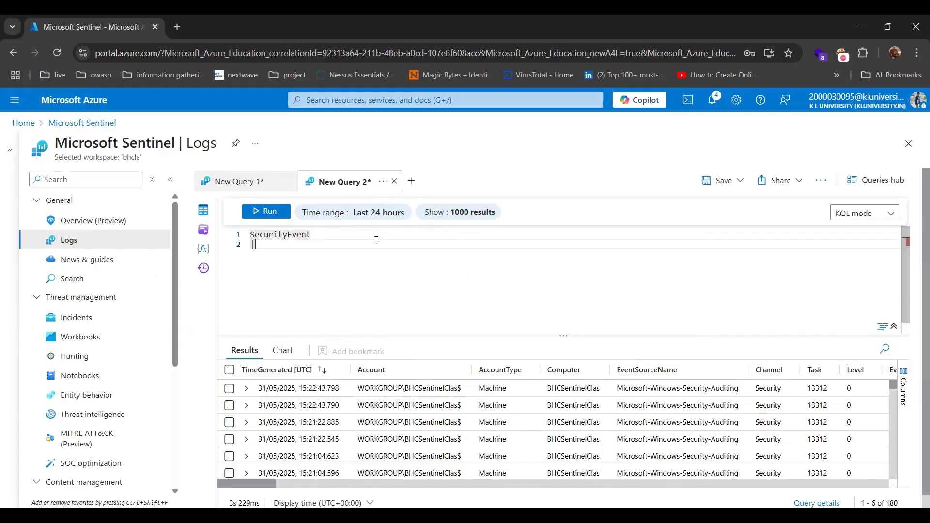
pyautogui.write('|')
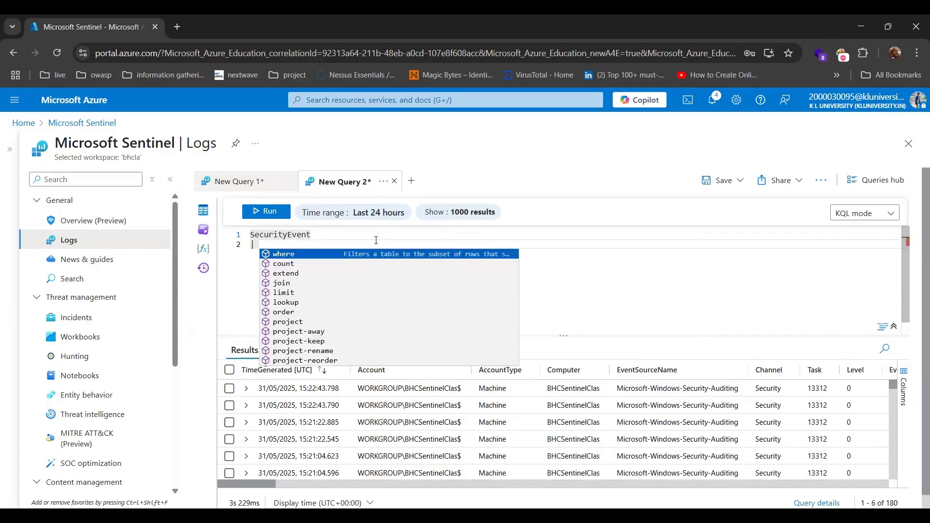
pyautogui.press('Tab')
pyautogui.write('eve')
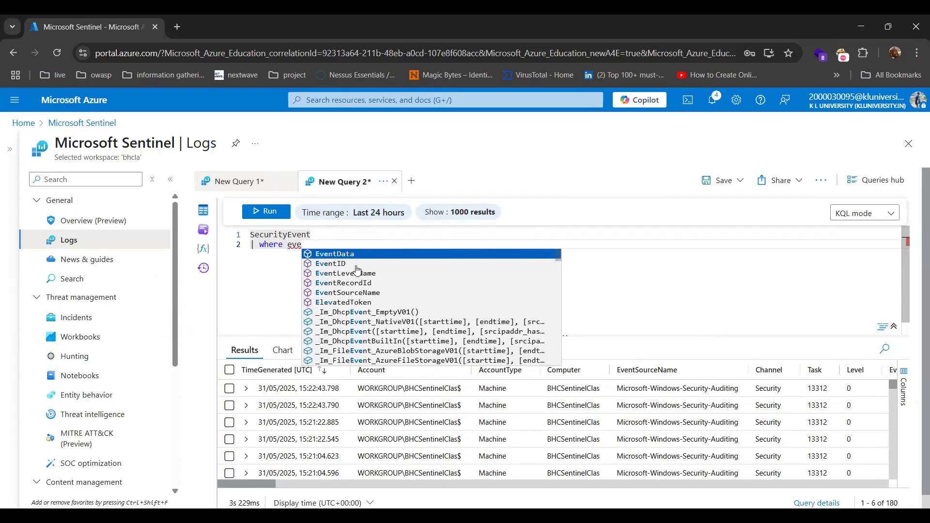
pyautogui.click(357, 265)
pyautogui.click(355, 273)
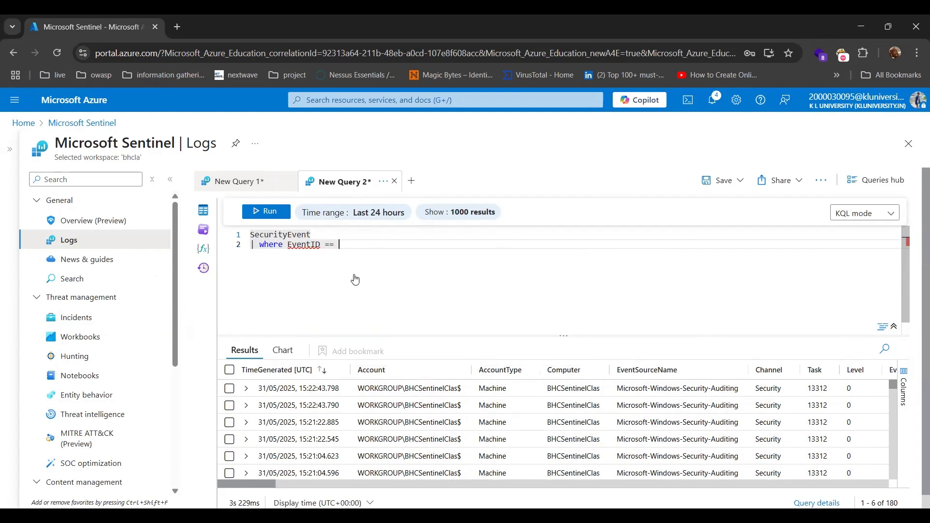
pyautogui.write('"4668"')
pyautogui.click(280, 216)
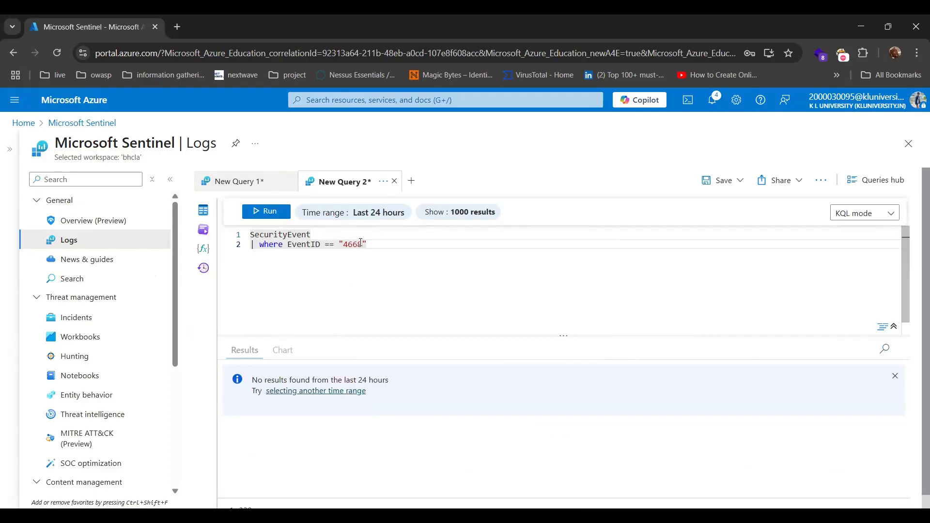
# Correct the EventID filter value to "4688" and rerun the SecurityEvent query
pyautogui.press('BackSpace')
pyautogui.press('BackSpace')
pyautogui.write('88')
pyautogui.click(261, 218)
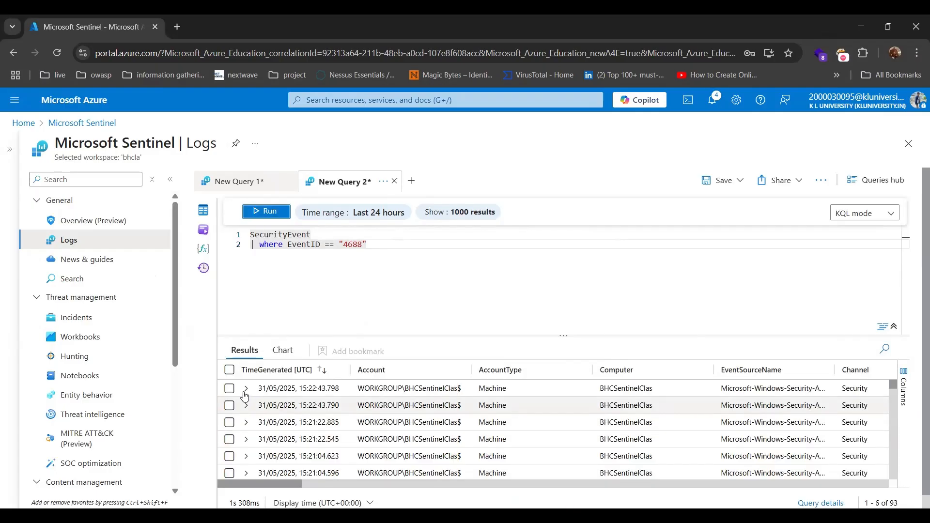
# Examine the first filtered event's event ID, activity and process fields, and collapse the record again
pyautogui.click(245, 390)
pyautogui.scroll(-5, 400, 449)
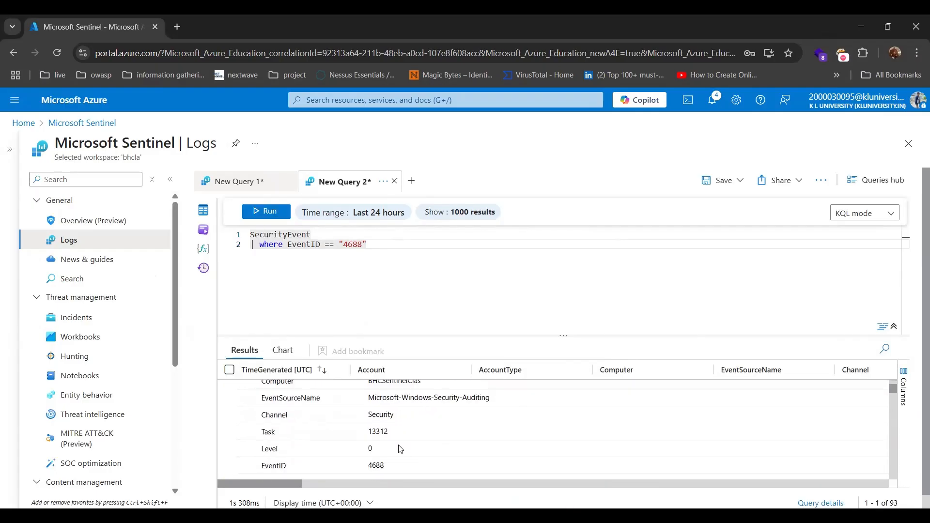
pyautogui.moveTo(391, 410); pyautogui.dragTo(504, 415)
pyautogui.click(504, 415)
pyautogui.scroll(-1, 360, 457)
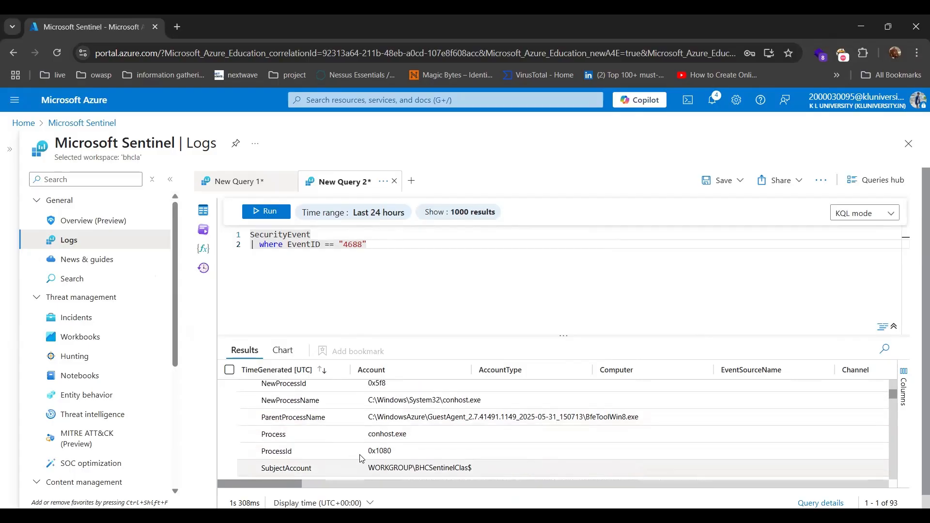
pyautogui.scroll(4, 358, 457)
pyautogui.scroll(3, 358, 457)
pyautogui.click(245, 391)
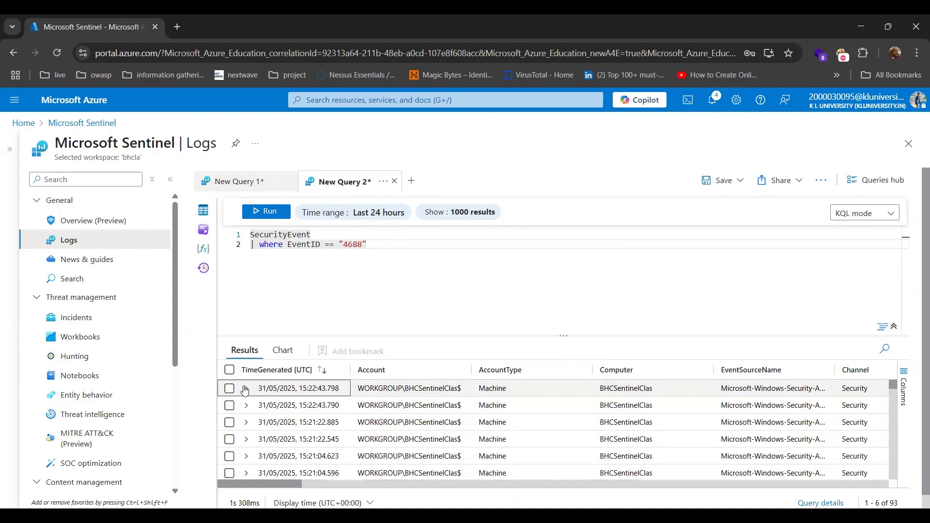
# Return to the ThreatIntelIndicators query and switch it to KQL mode
pyautogui.click(232, 179)
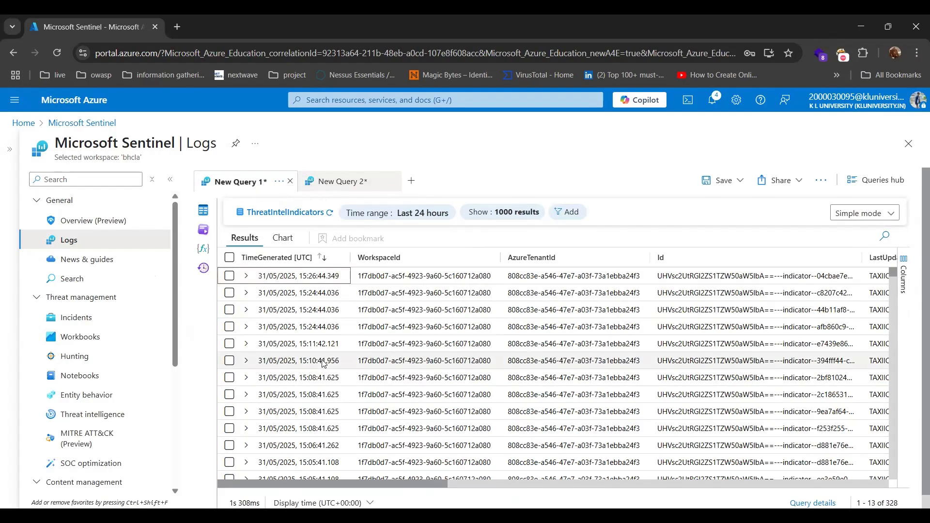
pyautogui.click(842, 216)
pyautogui.click(851, 252)
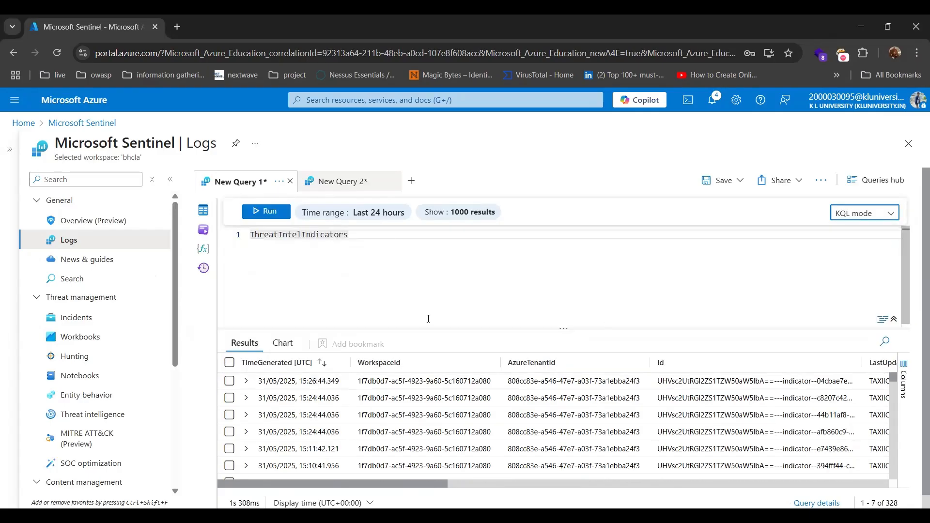
# Expand the second threat indicator record, review its pattern and observable fields, and copy its ObservableValue, 133.18.75.67
pyautogui.click(392, 237)
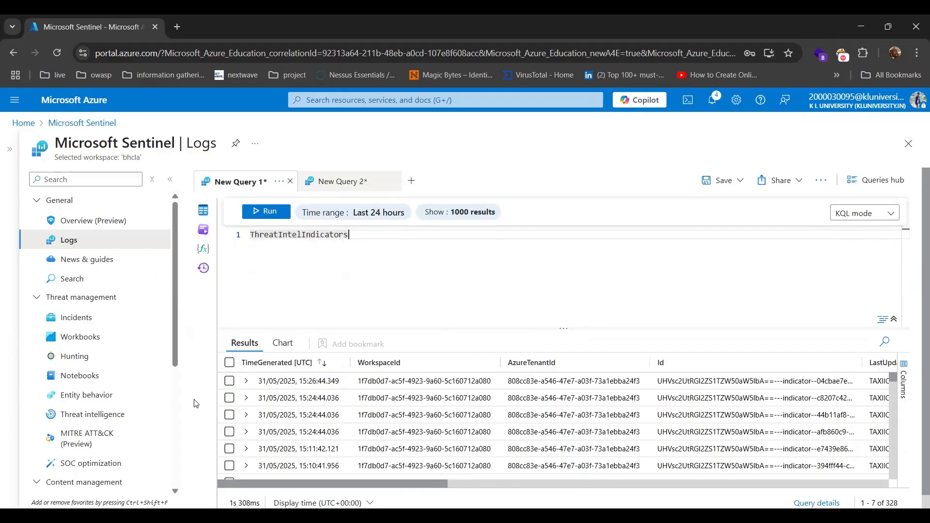
pyautogui.click(246, 398)
pyautogui.scroll(-5, 375, 432)
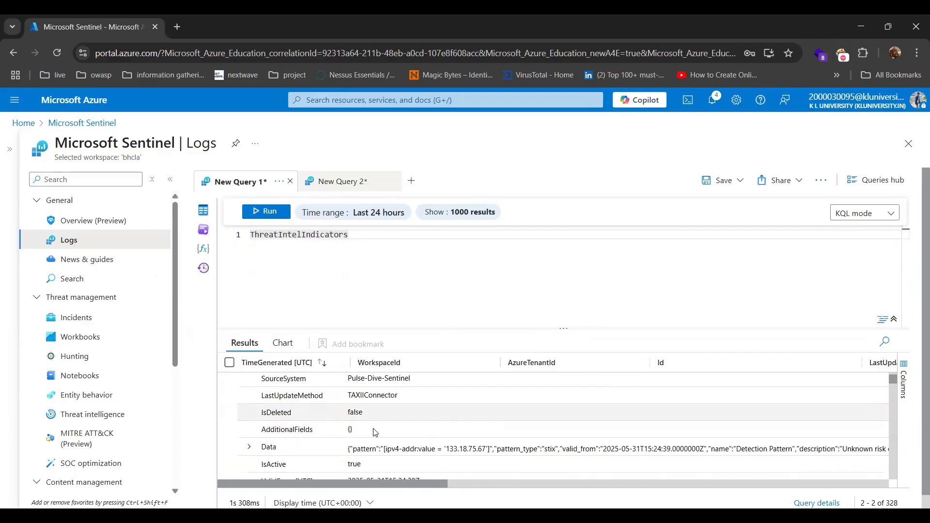
pyautogui.scroll(-2, 375, 432)
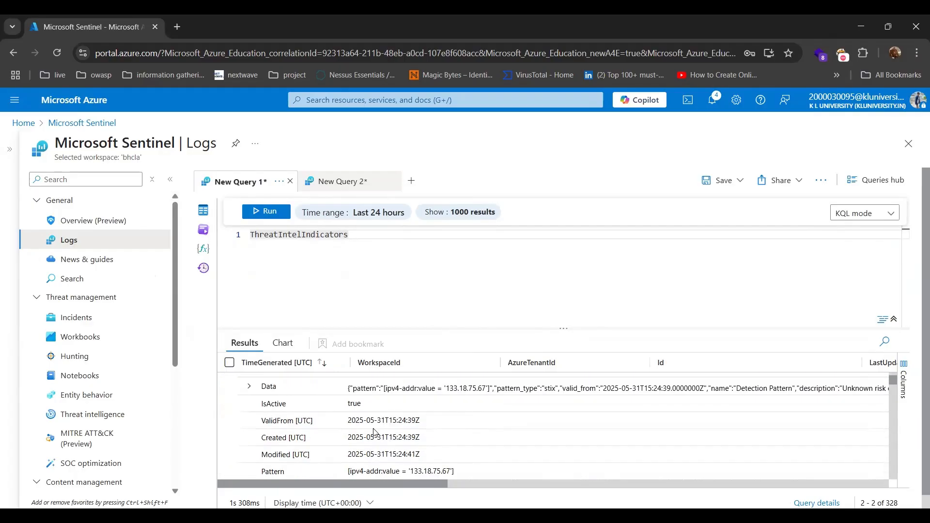
pyautogui.scroll(2, 375, 432)
pyautogui.scroll(-2, 374, 432)
pyautogui.scroll(-2, 375, 432)
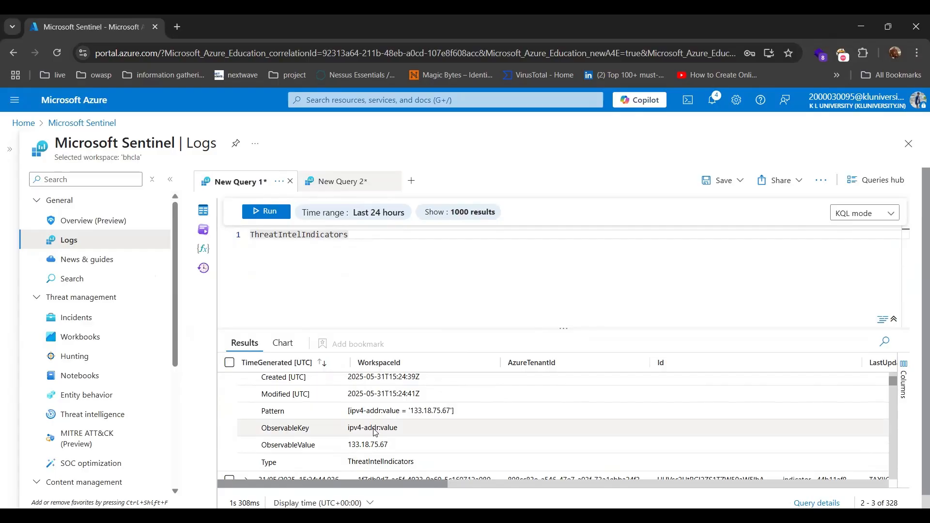
pyautogui.scroll(-2, 375, 433)
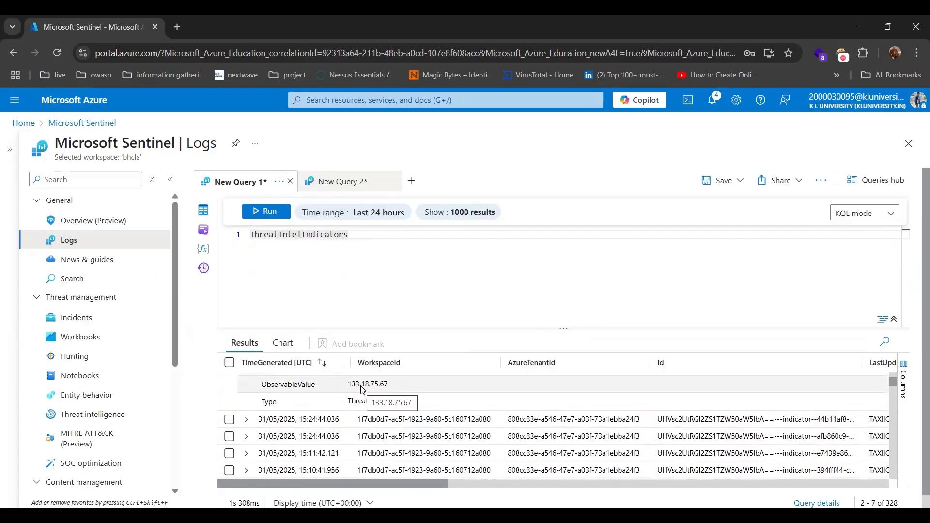
pyautogui.doubleClick(362, 390)
pyautogui.hotkey('ctrl', 'c')
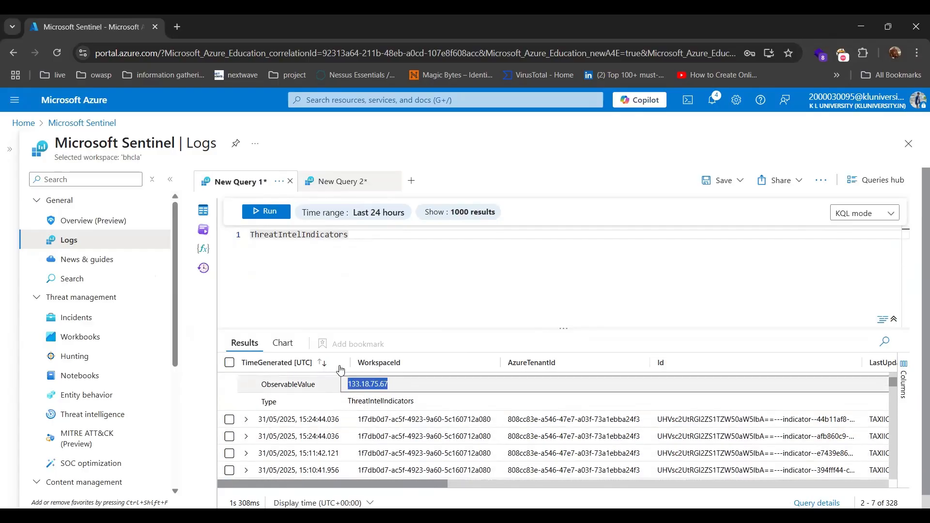
# Add the filter | where ObservableValue contains "133.18.75.67" on a new line below ThreatIntelIndicators
pyautogui.click(366, 241)
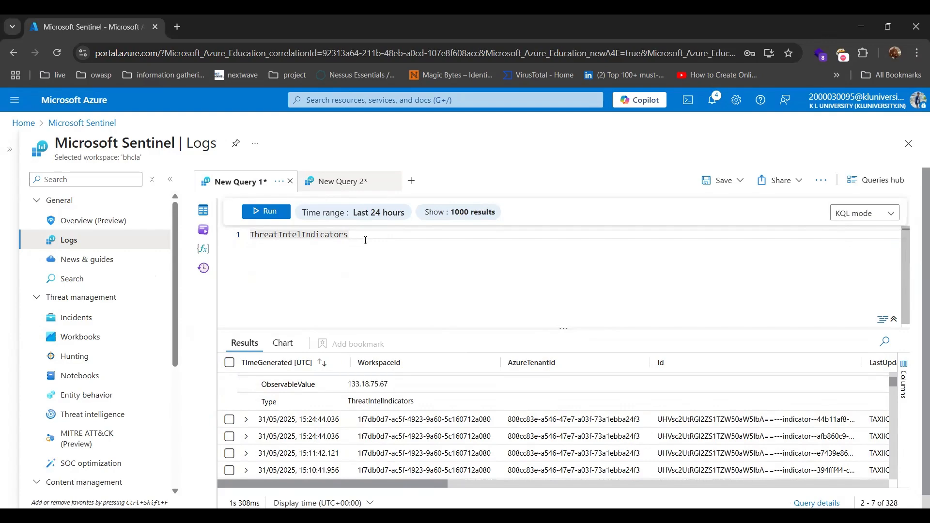
pyautogui.press('Return')
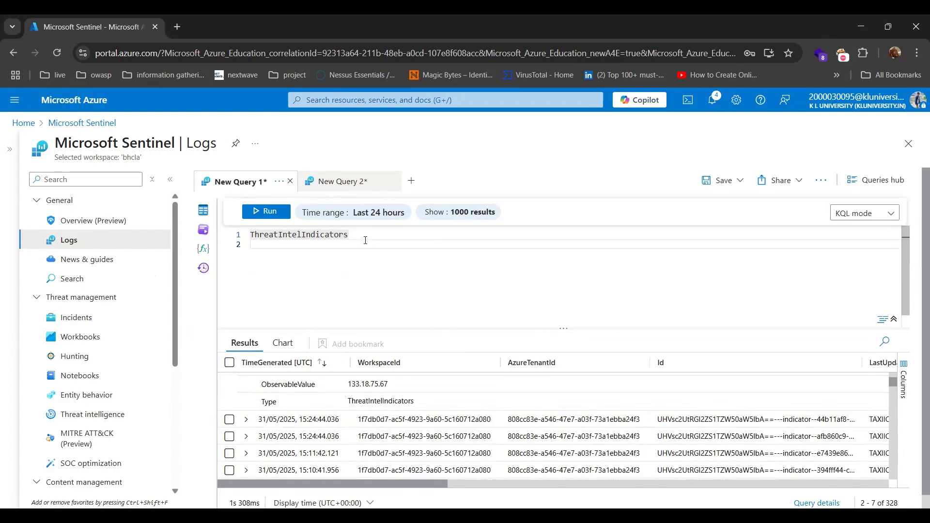
pyautogui.write('|')
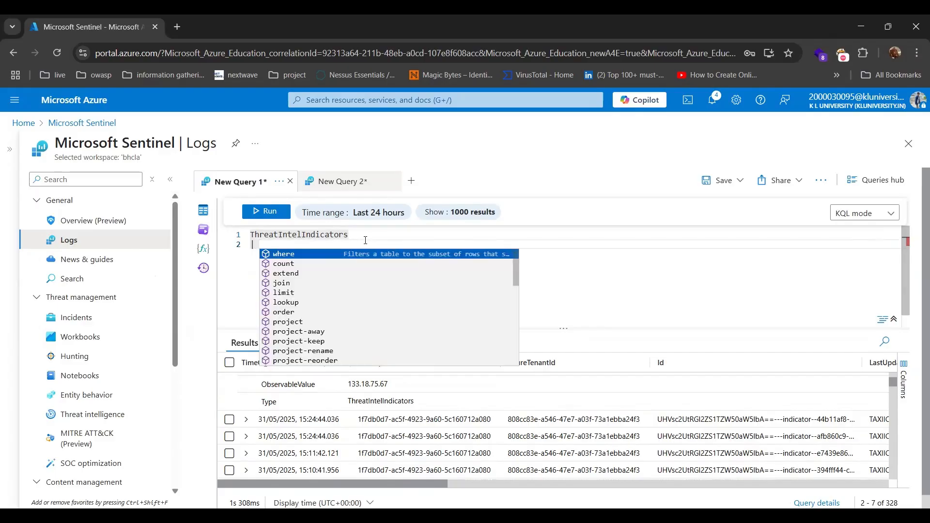
pyautogui.press('Tab')
pyautogui.write('obs')
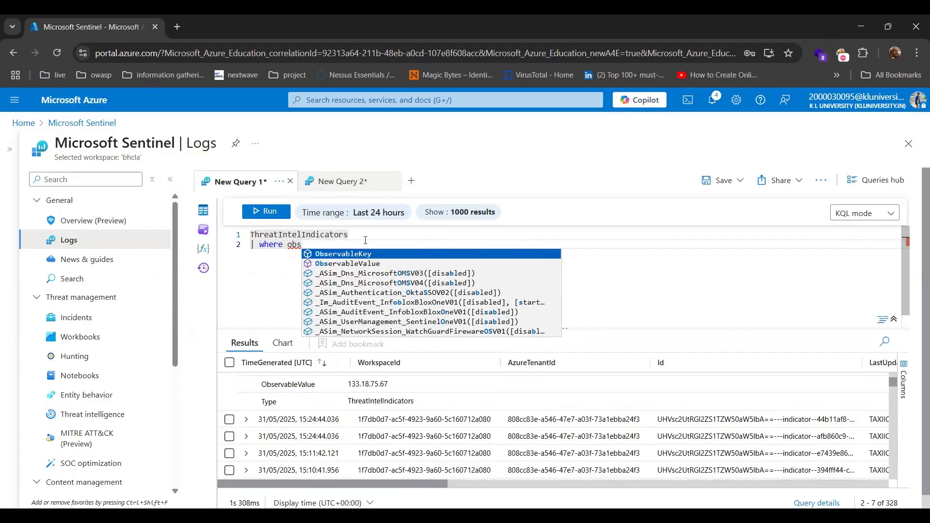
pyautogui.press('Down')
pyautogui.press('Tab')
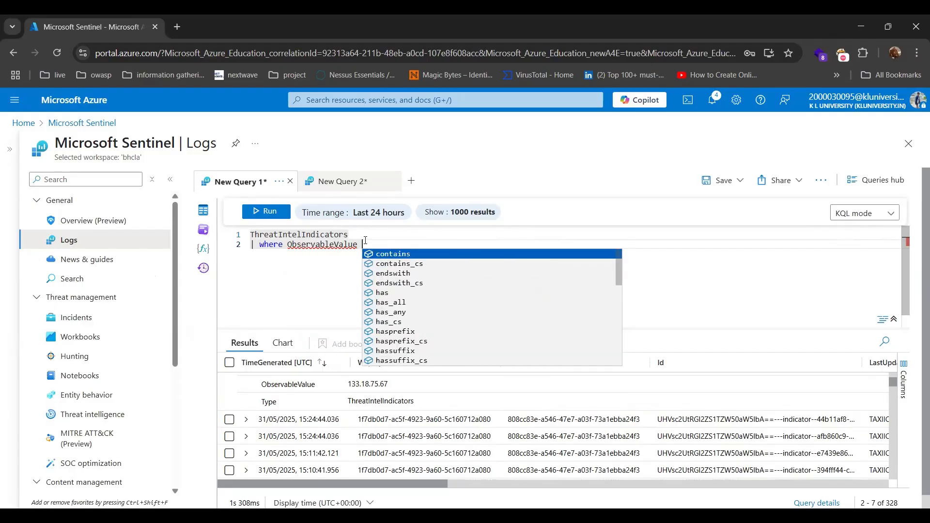
pyautogui.write('=')
pyautogui.press('BackSpace')
pyautogui.press('Tab')
pyautogui.write('"')
pyautogui.hotkey('ctrl', 'v')
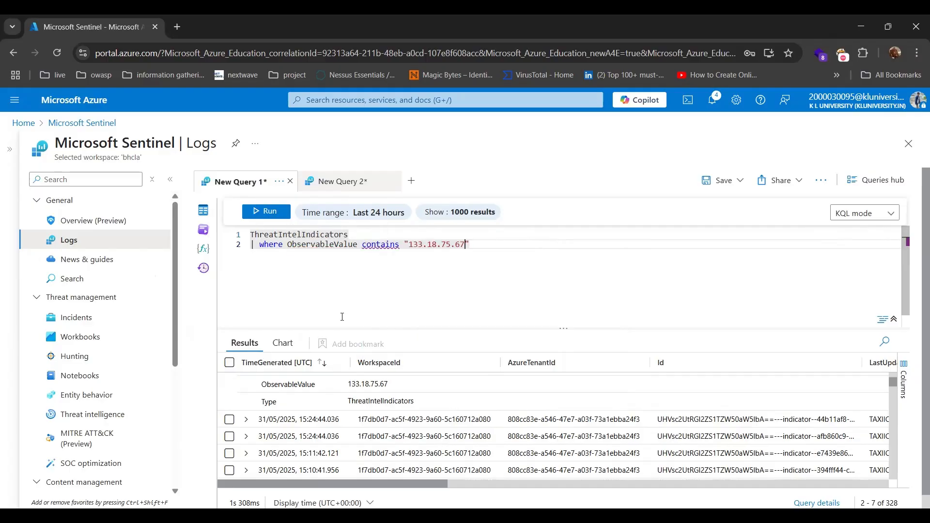
# Collapse the expanded indicator record and run the filtered ThreatIntelIndicators query
pyautogui.scroll(5, 248, 420)
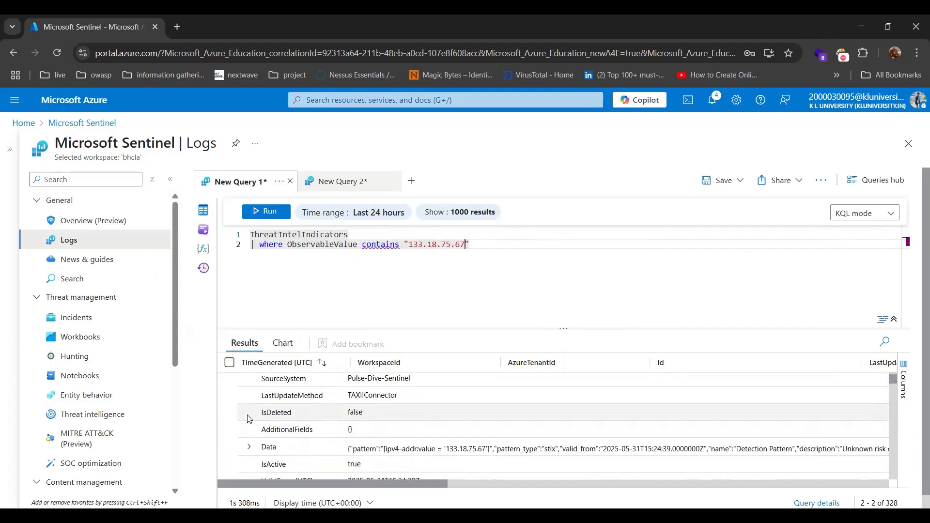
pyautogui.click(246, 398)
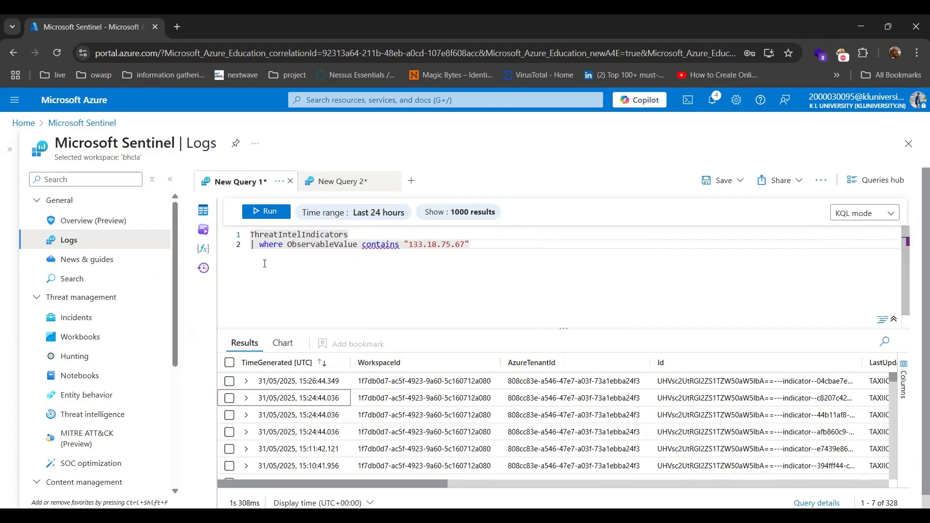
pyautogui.click(266, 211)
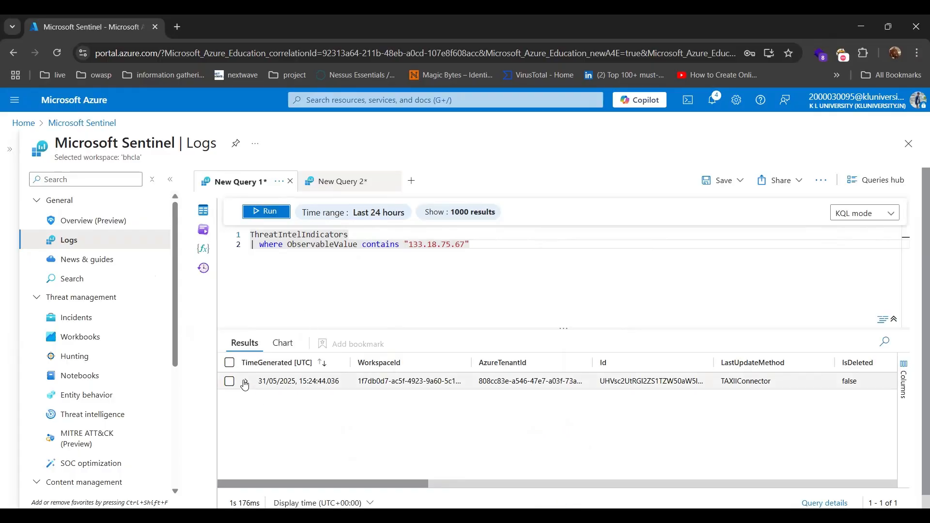
# Examine the filtered indicator's data, validity dates, pattern and observable fields, and collapse the record again
pyautogui.click(244, 383)
pyautogui.scroll(-5, 359, 421)
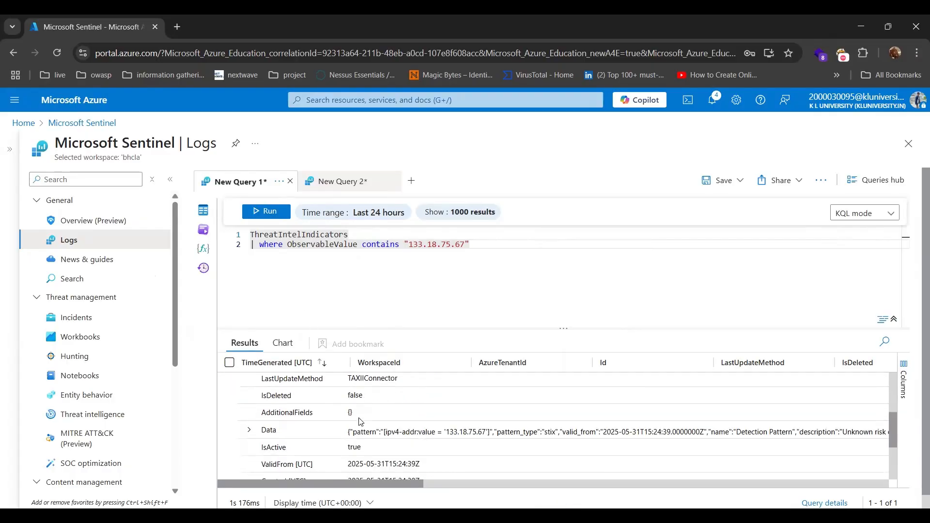
pyautogui.scroll(-1, 359, 422)
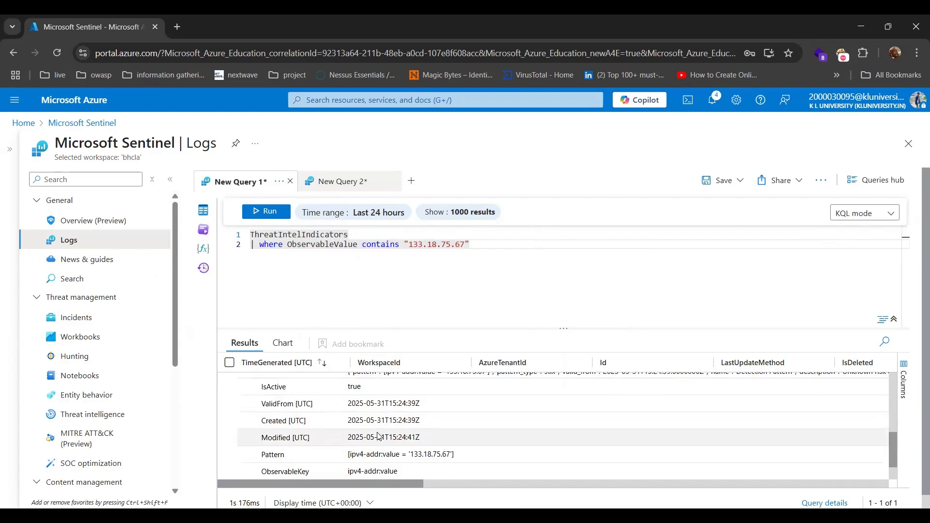
pyautogui.scroll(-3, 380, 436)
pyautogui.scroll(8, 380, 436)
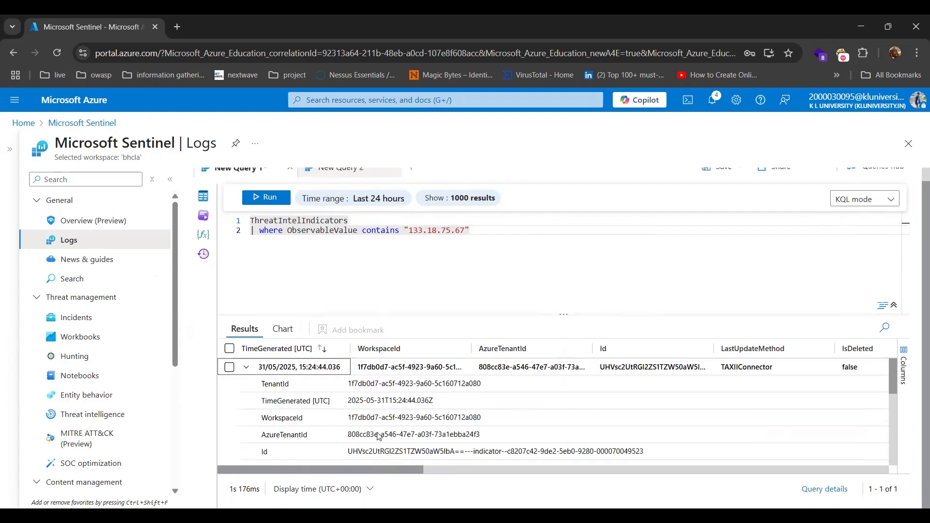
pyautogui.click(247, 367)
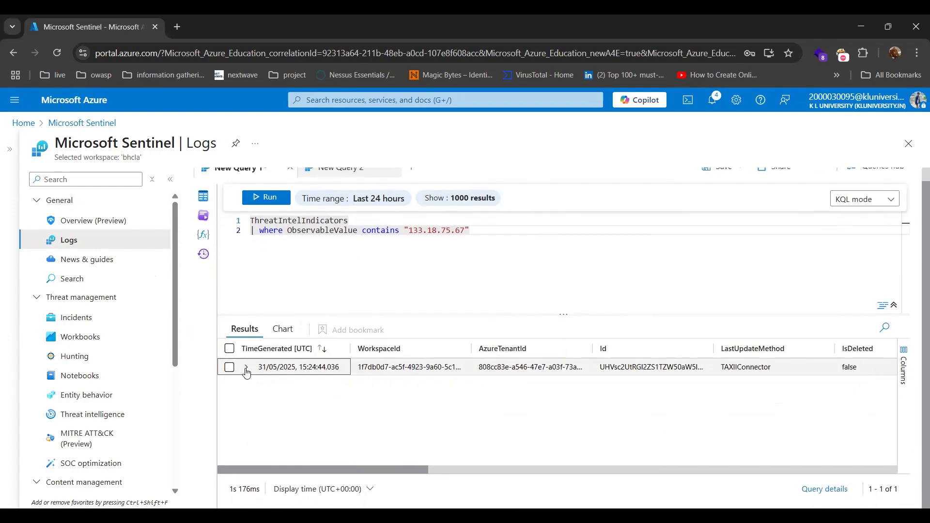
pyautogui.click(326, 269)
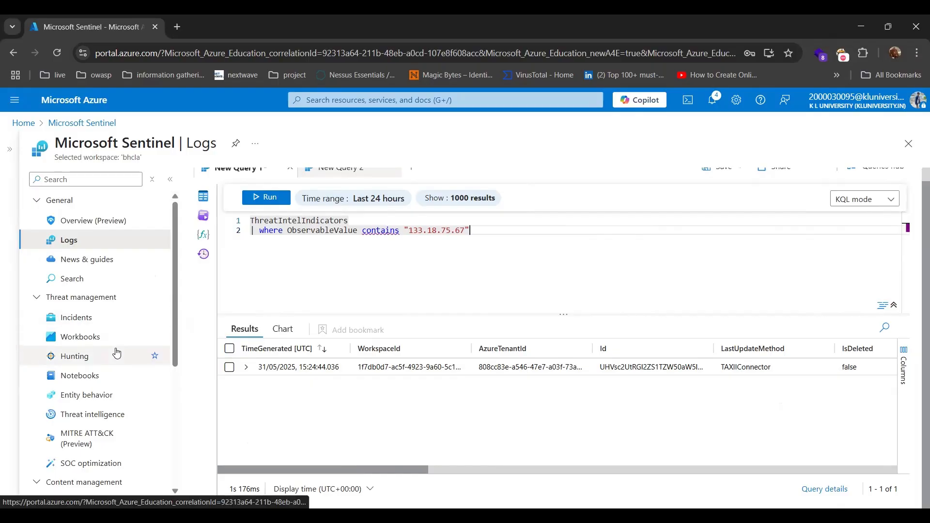
# Leave the logs for the Content hub, discarding the unsaved query edits
pyautogui.scroll(-4, 118, 353)
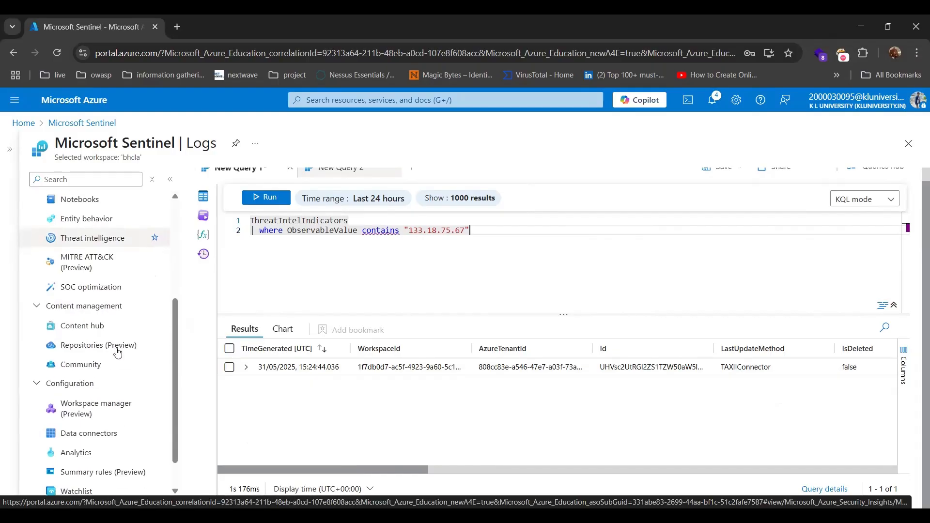
pyautogui.click(100, 319)
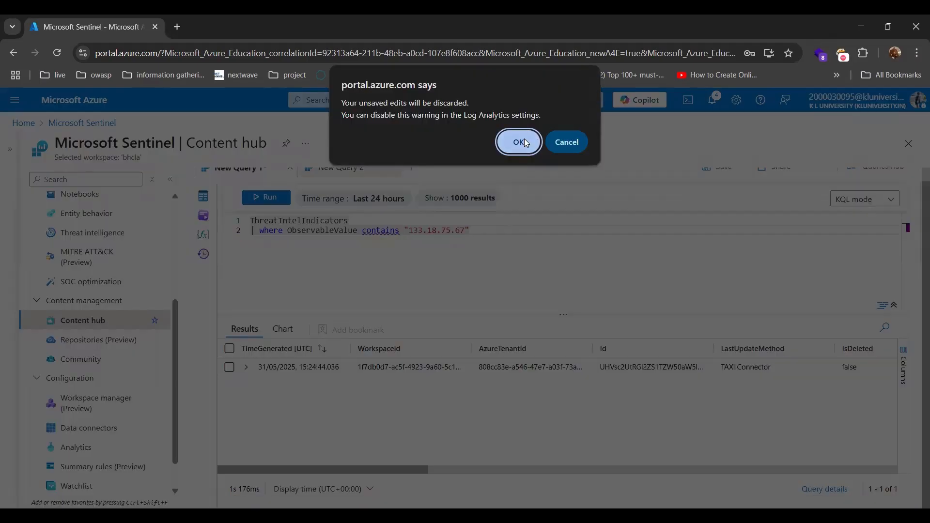
pyautogui.click(525, 139)
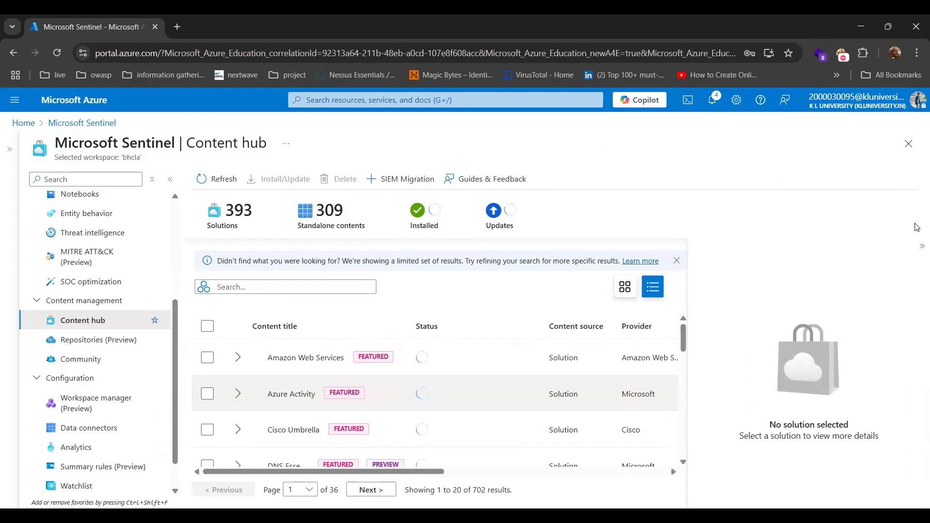
# Search the Content hub for Microsoft Sentinel Training Lab and open the matching solution's details
pyautogui.click(228, 288)
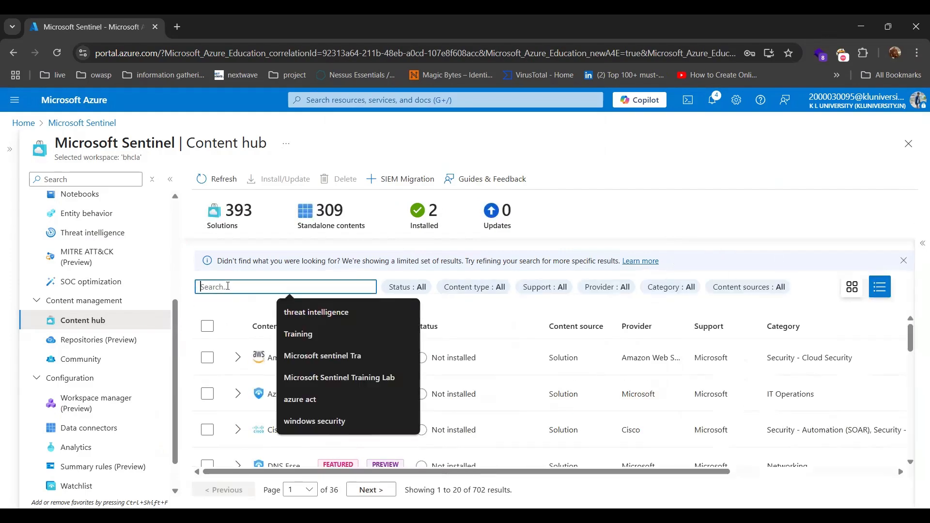
pyautogui.click(311, 382)
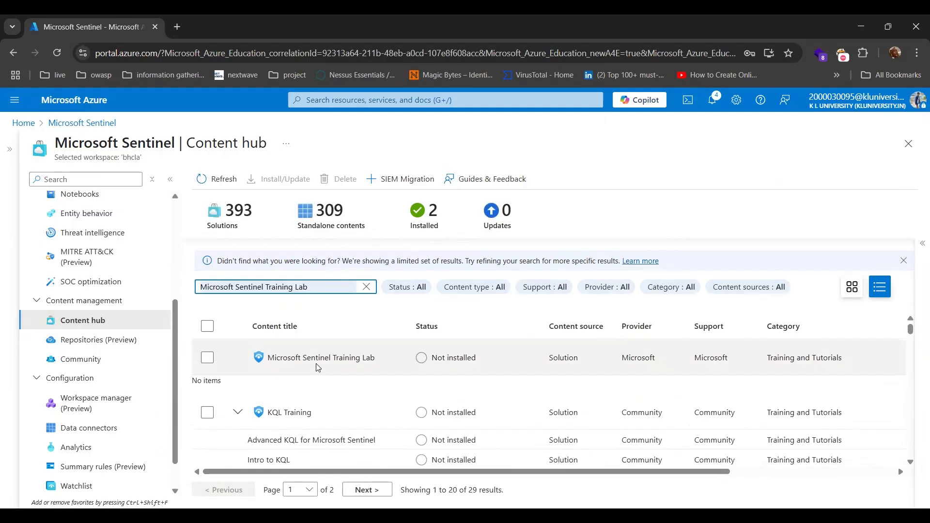
pyautogui.click(208, 358)
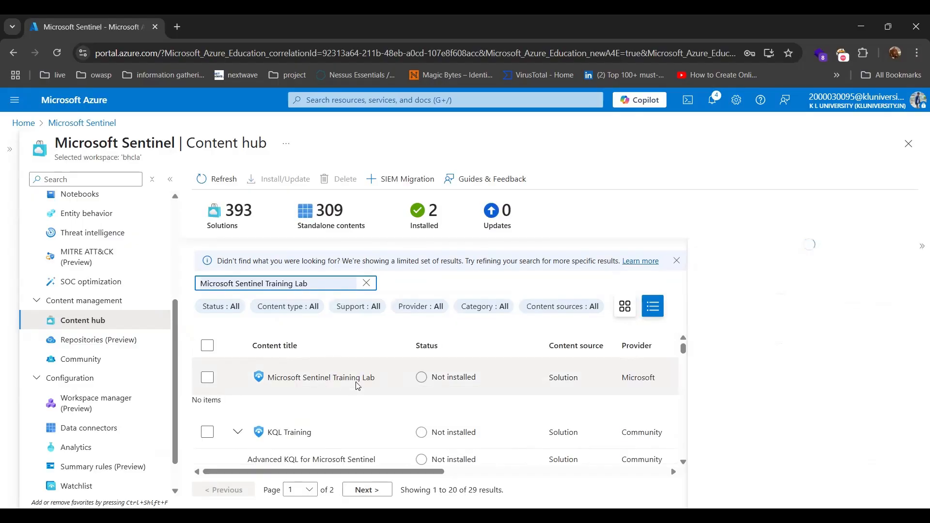
pyautogui.click(207, 378)
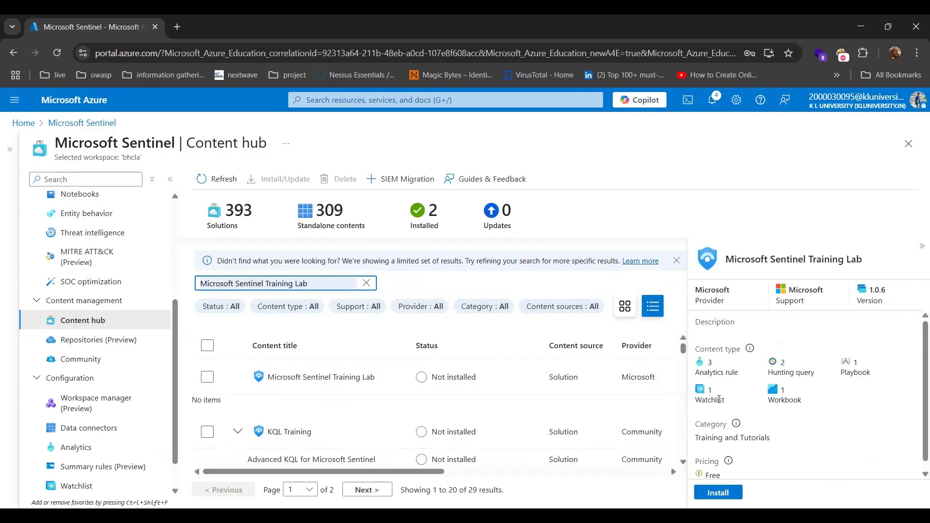
# Check the training lab's content types and pricing, and start installing and creating the Microsoft Sentinel Training Lab Solution
pyautogui.scroll(-1, 715, 421)
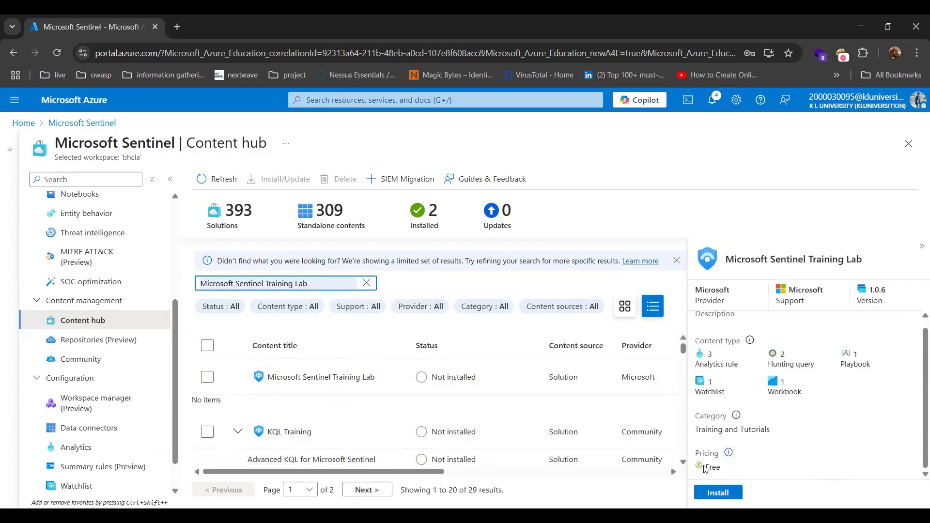
pyautogui.click(726, 492)
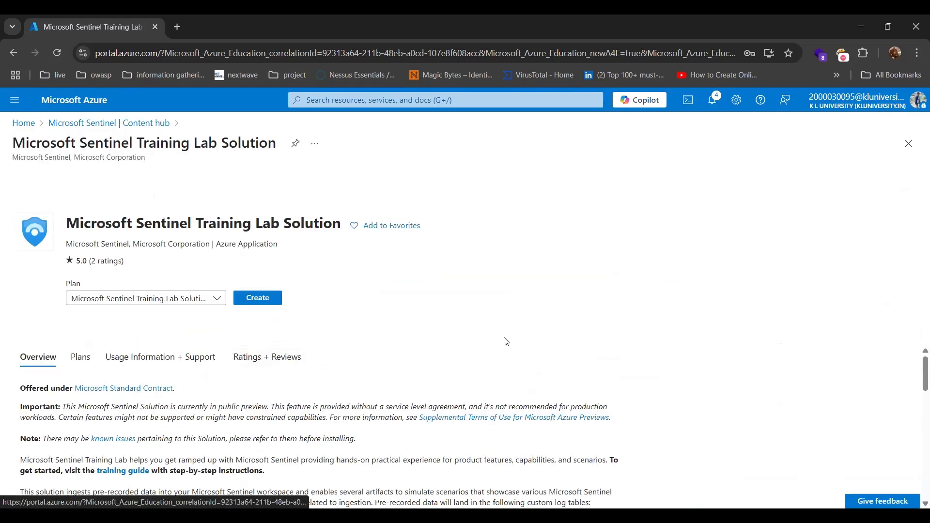
pyautogui.click(270, 300)
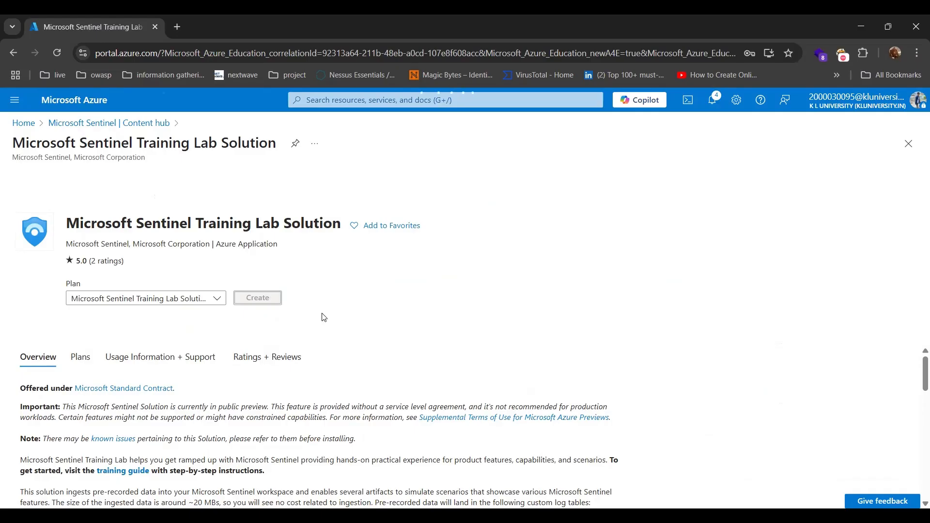
# Assign the training lab solution to resource group BHC_RG and workspace BHCLA, and continue to the workbook settings
pyautogui.scroll(-1, 325, 317)
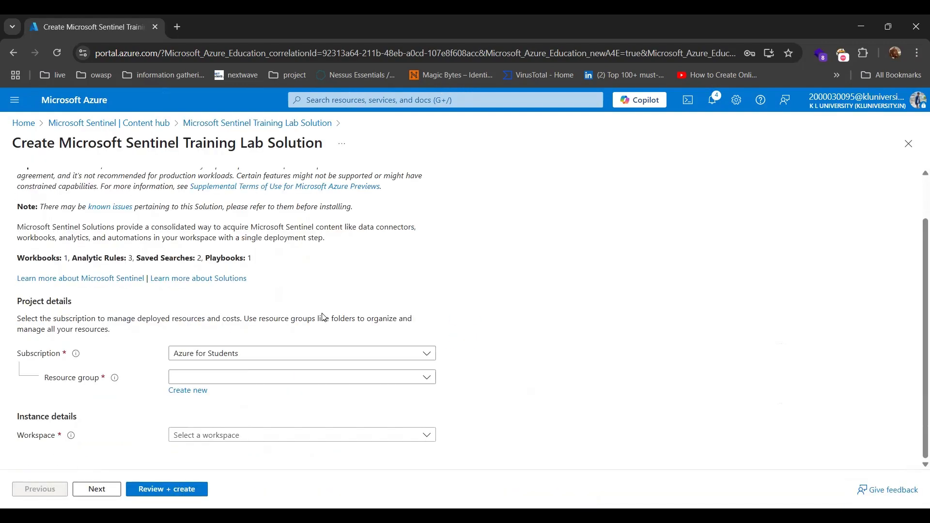
pyautogui.click(247, 378)
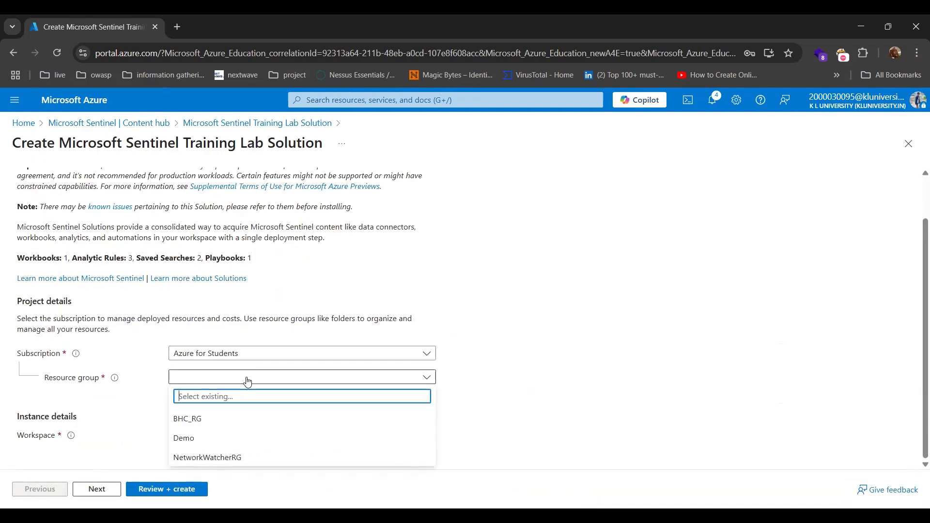
pyautogui.click(218, 420)
pyautogui.click(234, 435)
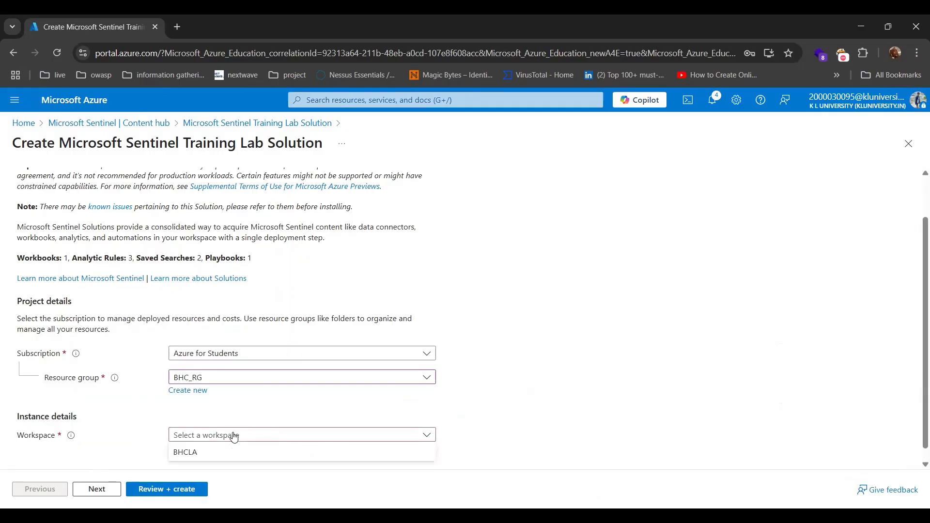
pyautogui.click(224, 456)
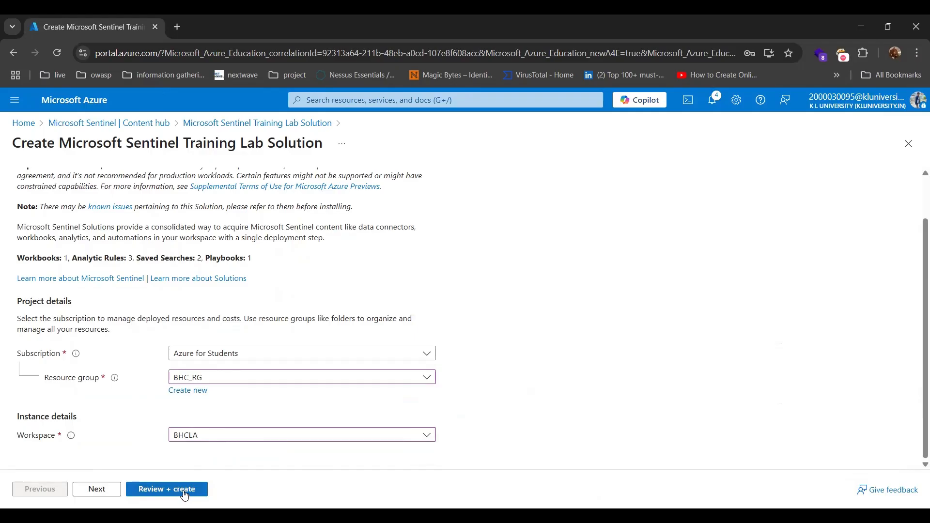
pyautogui.click(115, 491)
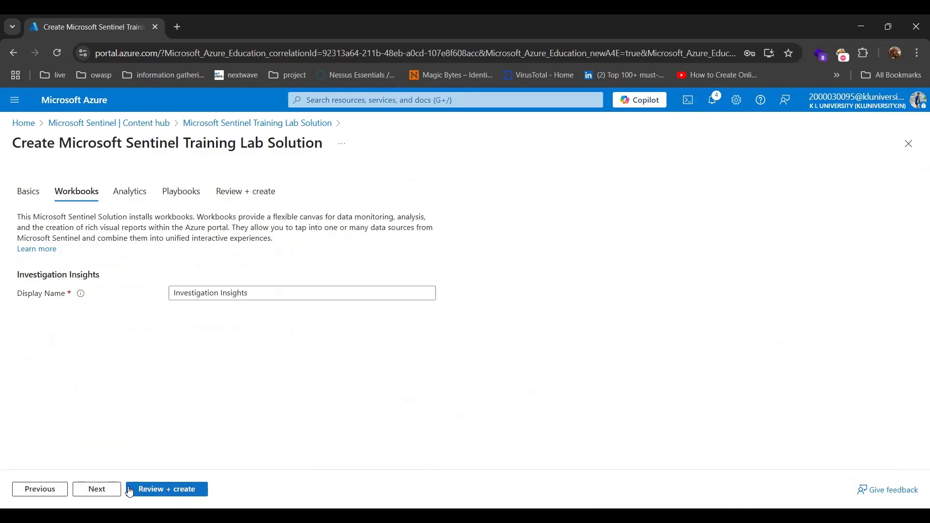
# Set the Investigation Insights workbook's display name to SentinelClass and continue past the analytics settings to the playbook settings
pyautogui.tripleClick(226, 294)
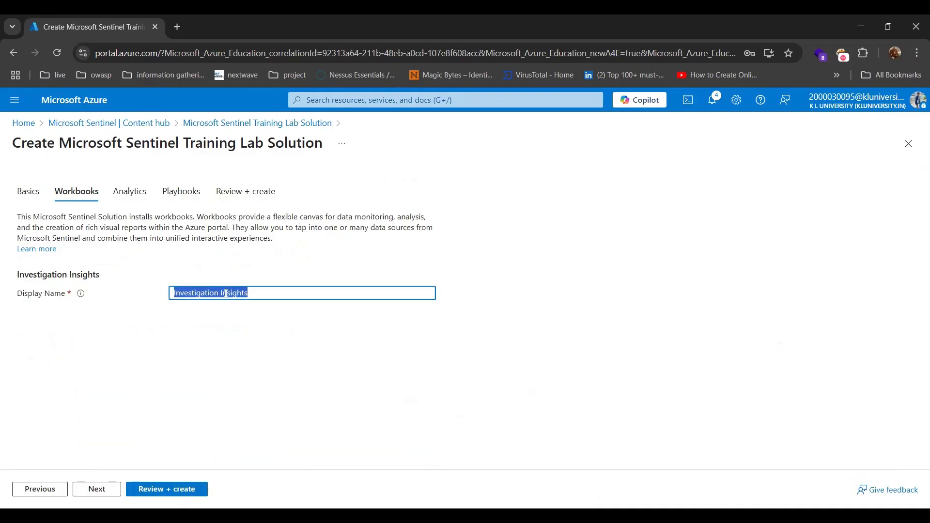
pyautogui.press('BackSpace')
pyautogui.write('S')
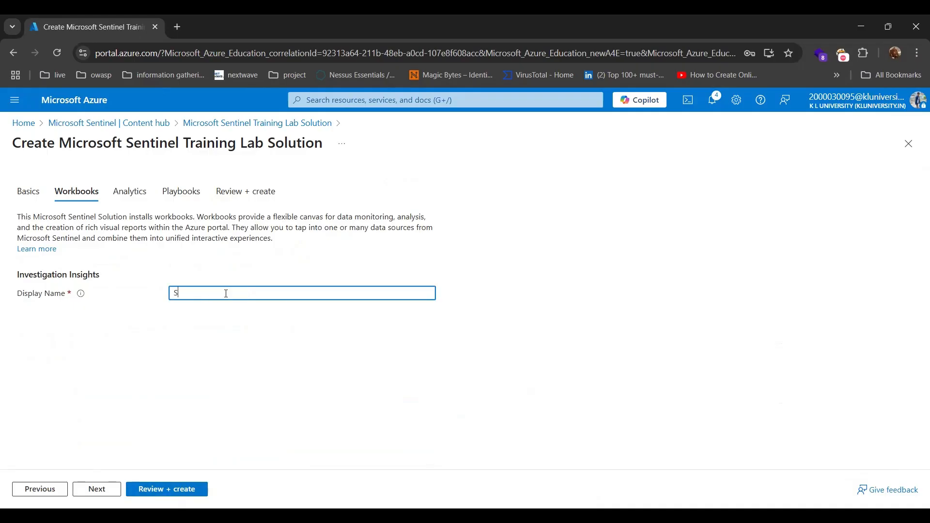
pyautogui.write('entinelClass')
pyautogui.click(111, 495)
pyautogui.click(111, 495)
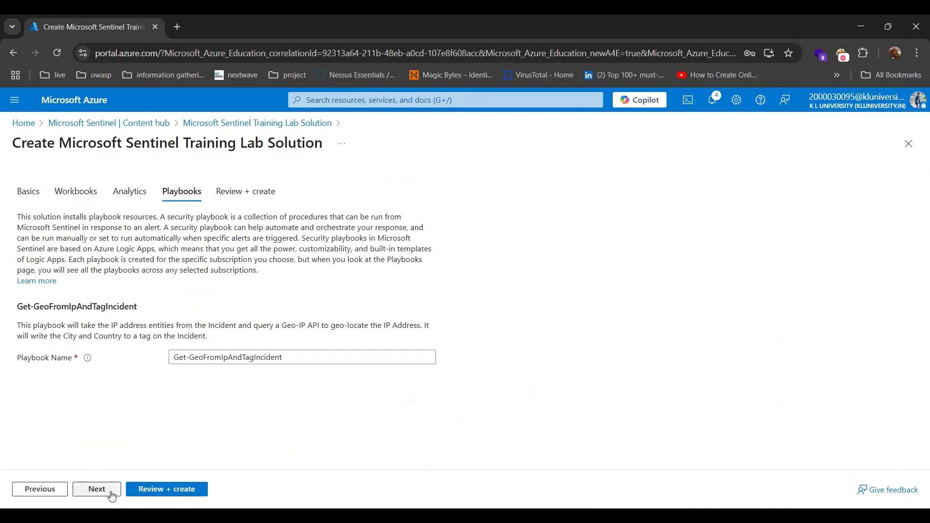
# Keep the default playbook name, review the price and terms, and create the training lab solution
pyautogui.click(111, 496)
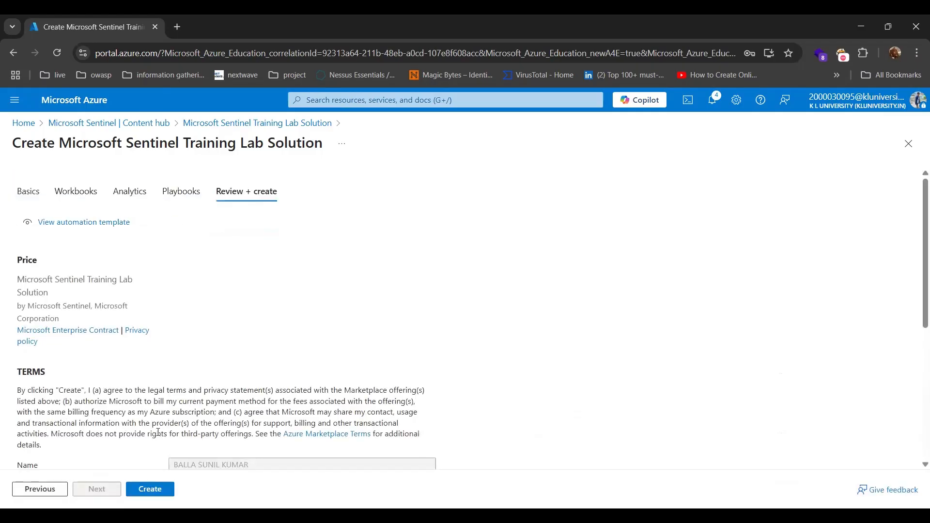
pyautogui.scroll(-1, 158, 431)
pyautogui.scroll(1, 158, 432)
pyautogui.click(164, 490)
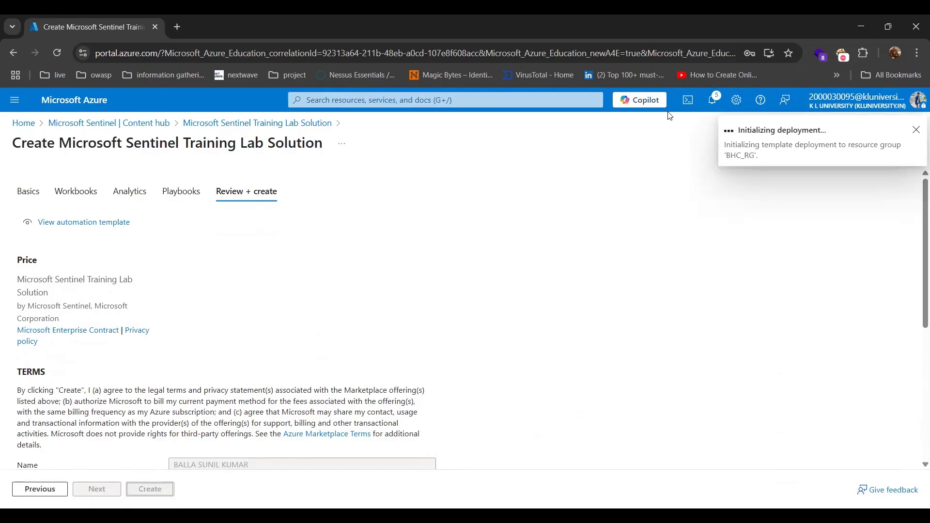
# Show the deployment notifications and return to the Content hub, collapsing the training lab's details
pyautogui.click(715, 99)
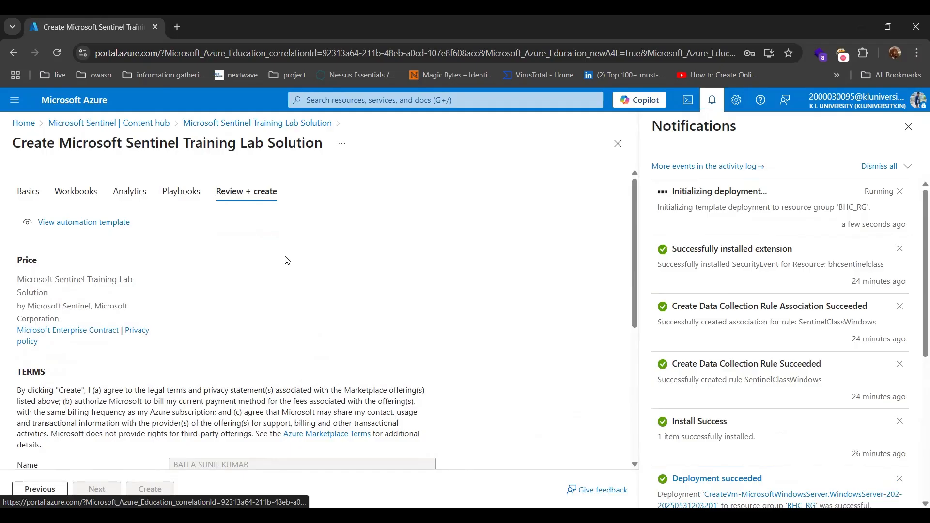
pyautogui.click(89, 127)
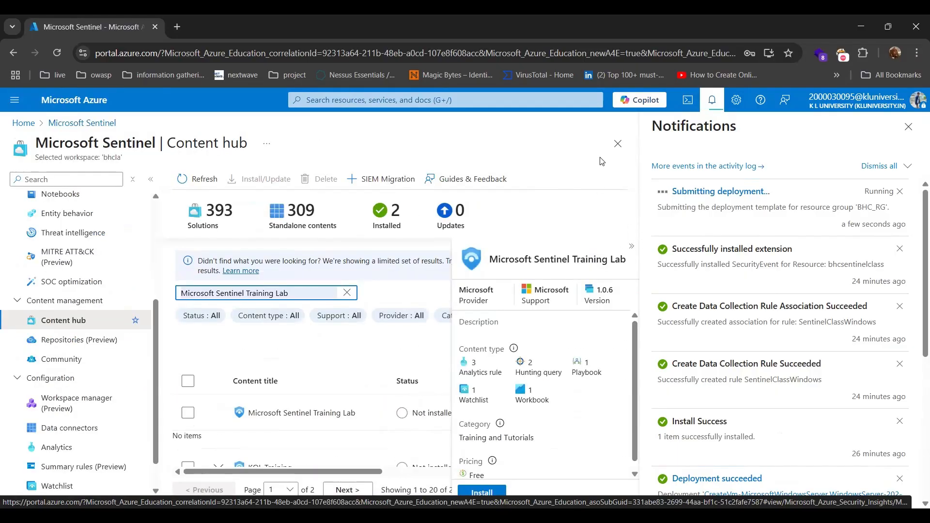
pyautogui.click(628, 246)
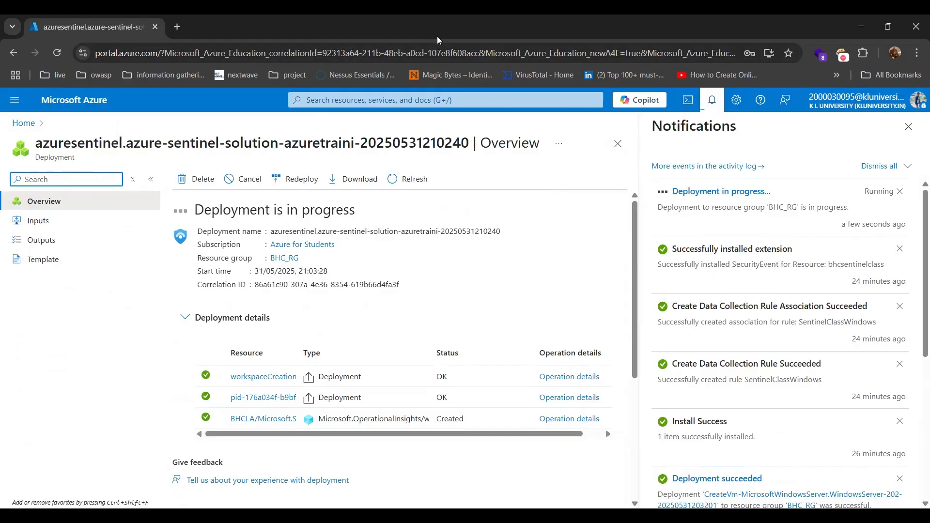
# Examine the training lab deployment's progress and the status of its individual resources
pyautogui.hotkey('alt', 'Tab')
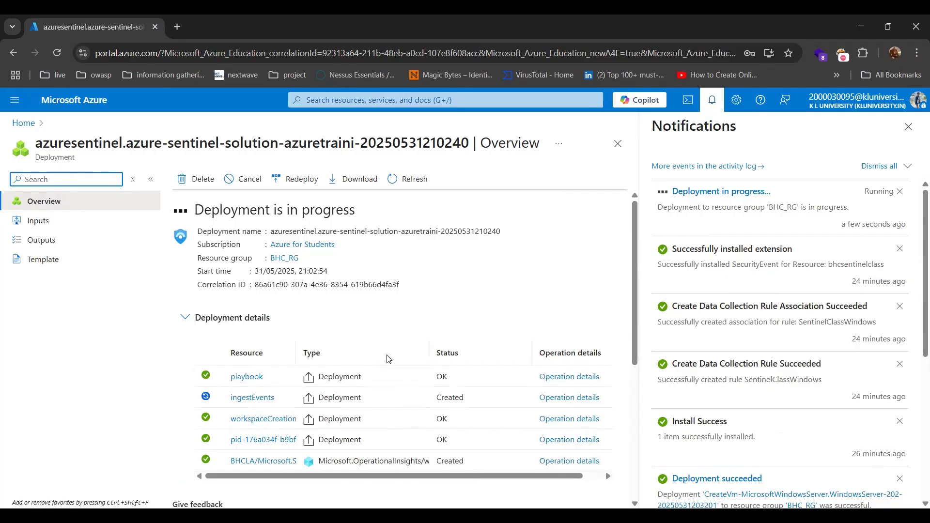
pyautogui.scroll(-2, 388, 406)
pyautogui.scroll(2, 389, 407)
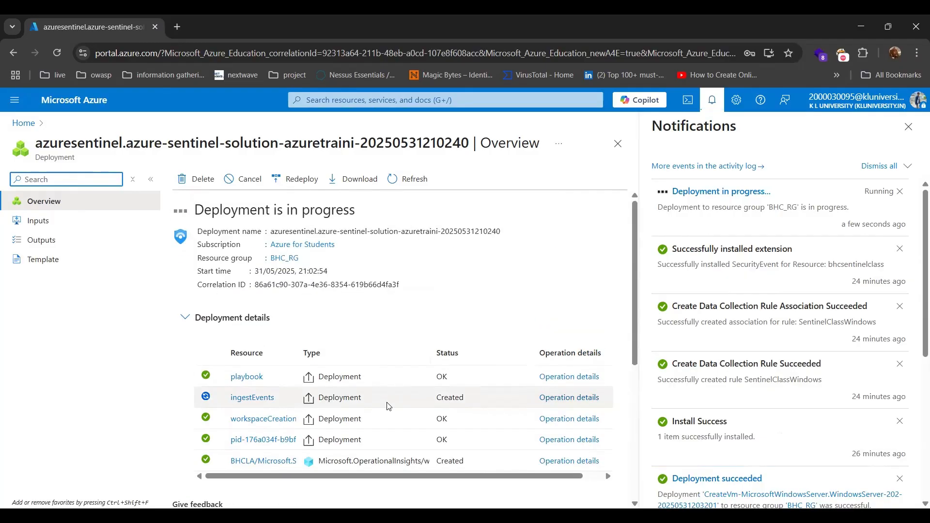
pyautogui.scroll(-1, 389, 406)
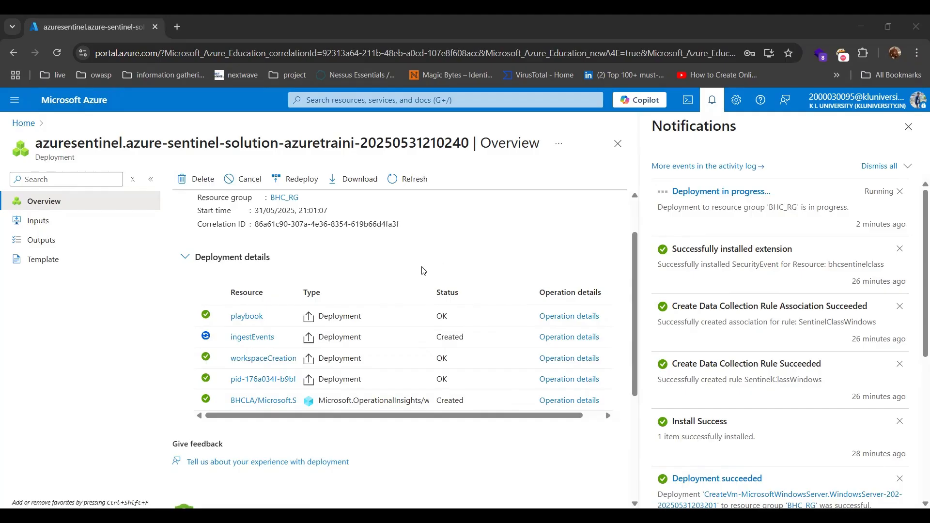
pyautogui.scroll(-1, 424, 271)
pyautogui.scroll(3, 424, 271)
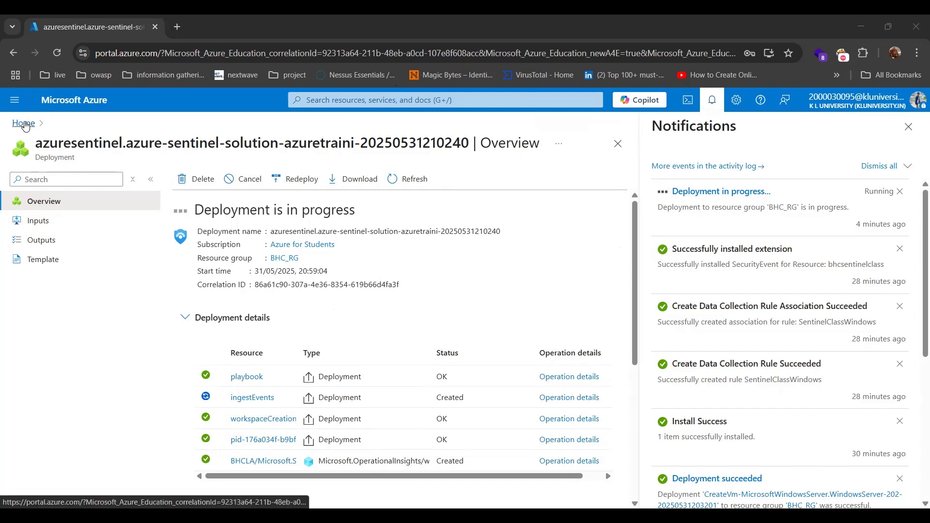
# Return to the Azure home page and open the BHCLA workspace in Microsoft Sentinel
pyautogui.click(26, 125)
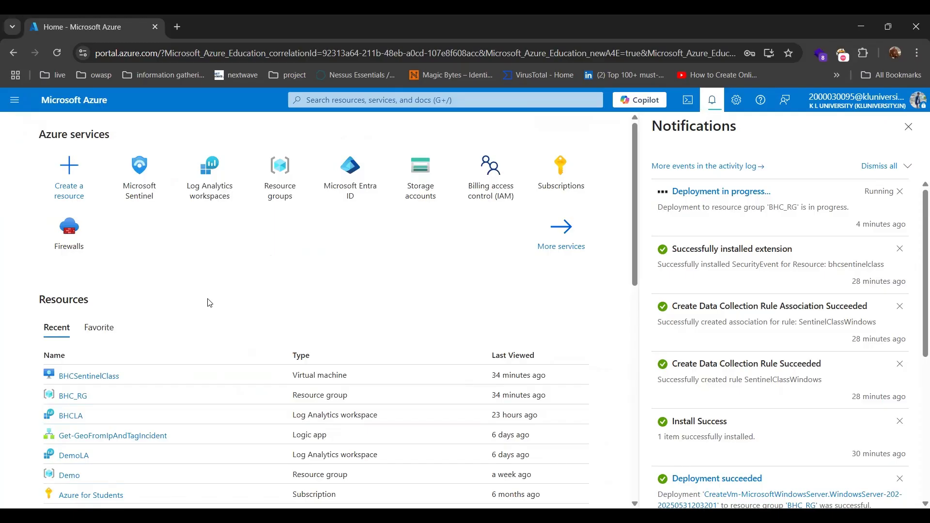
pyautogui.click(148, 178)
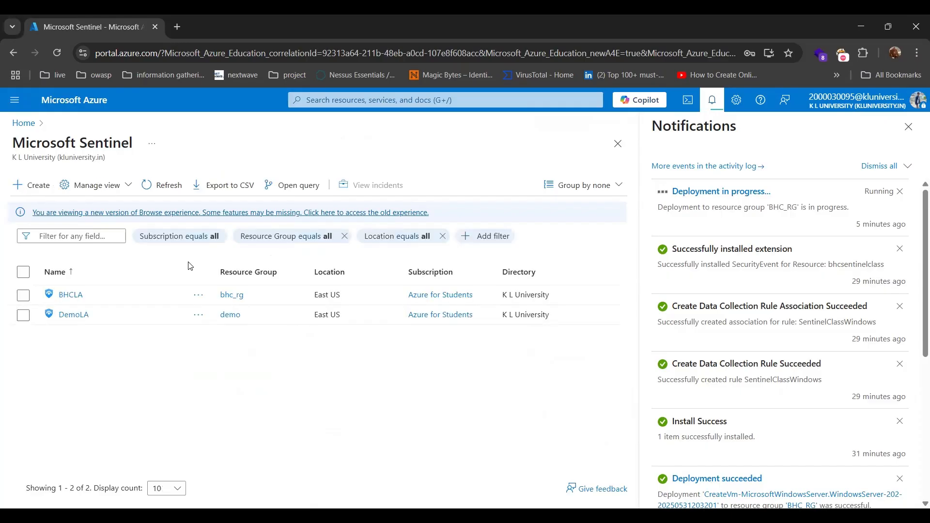
pyautogui.click(70, 295)
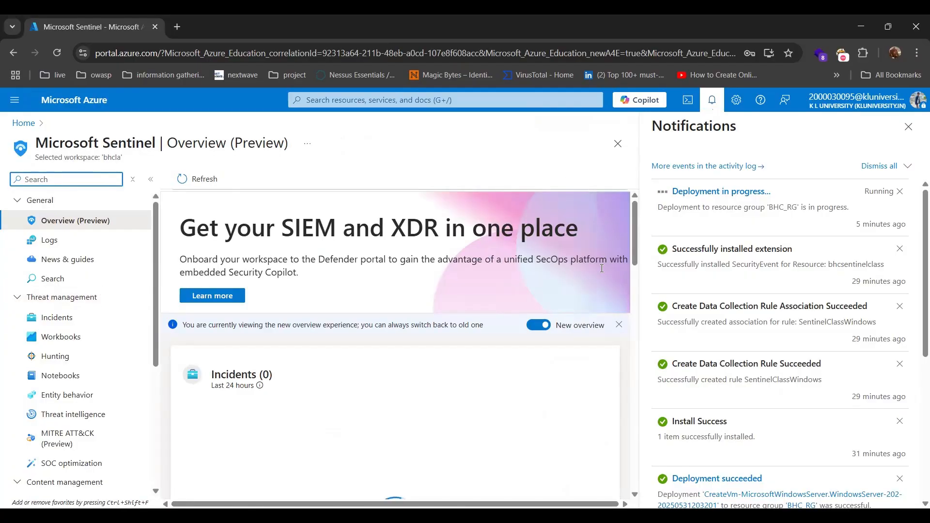
# Look through the workspace overview and open the Incidents page
pyautogui.scroll(-3, 466, 343)
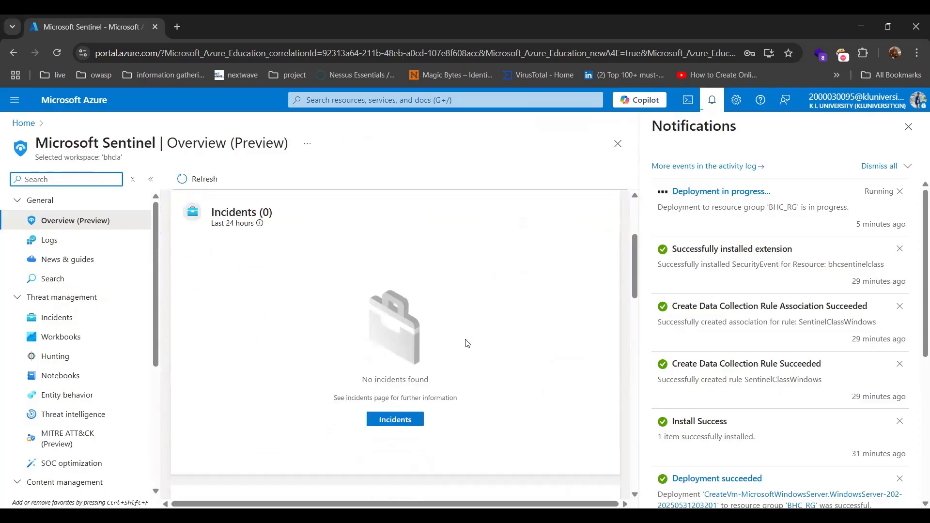
pyautogui.scroll(3, 467, 343)
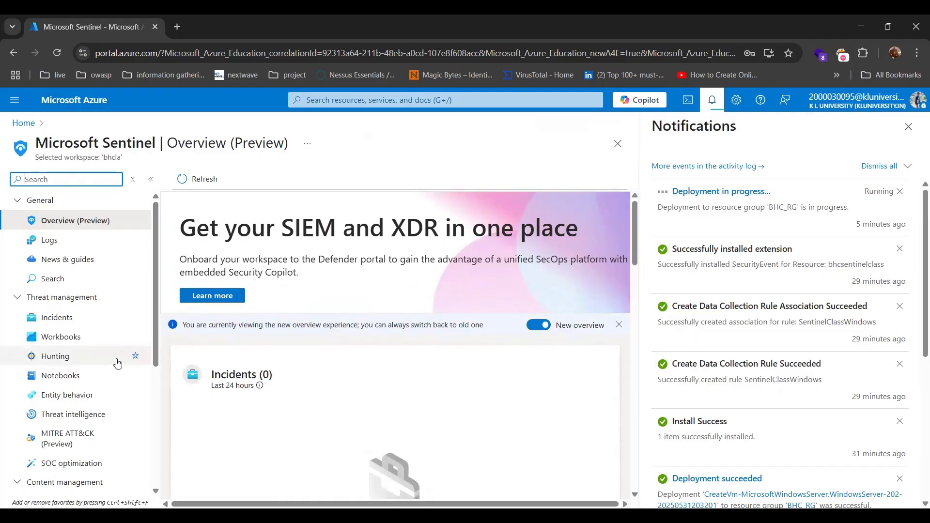
pyautogui.click(90, 318)
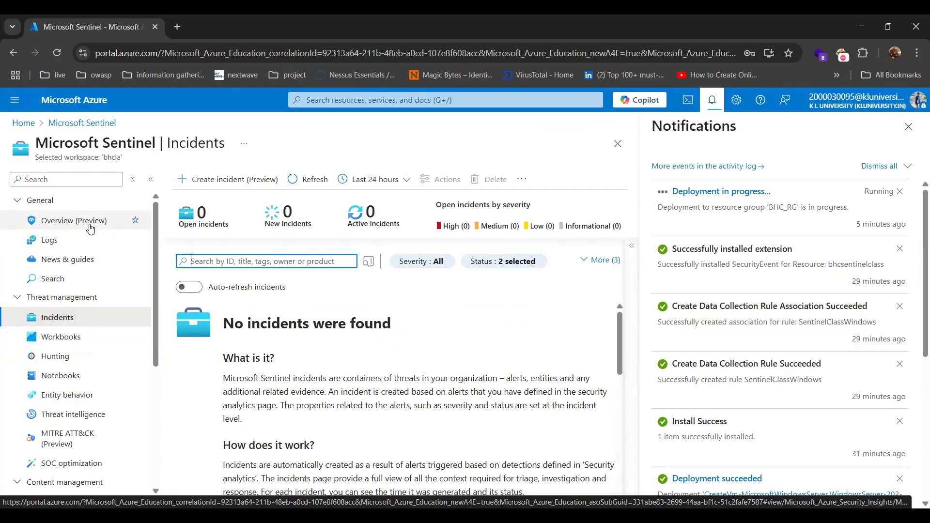
# Open the workspace's Logs, close the notifications and collapse the Sentinel navigation menu to enlarge the query area
pyautogui.click(73, 242)
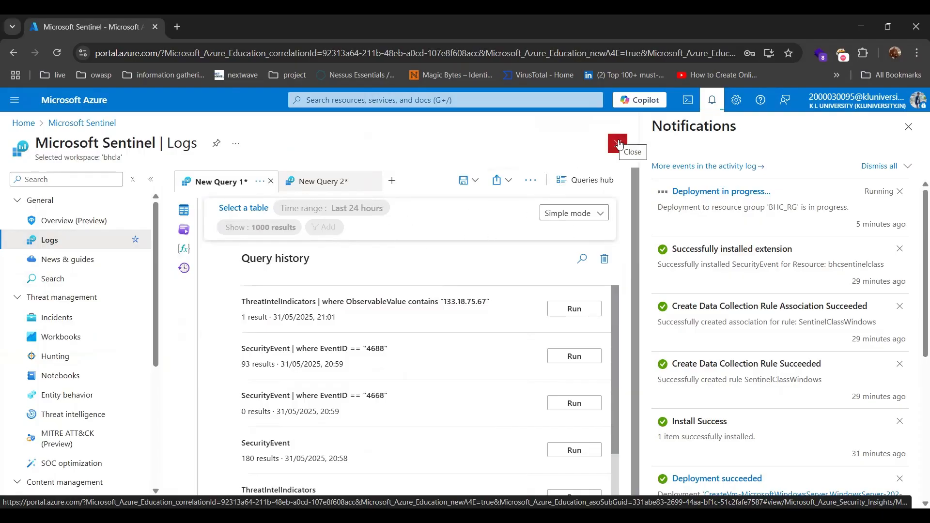
pyautogui.click(908, 126)
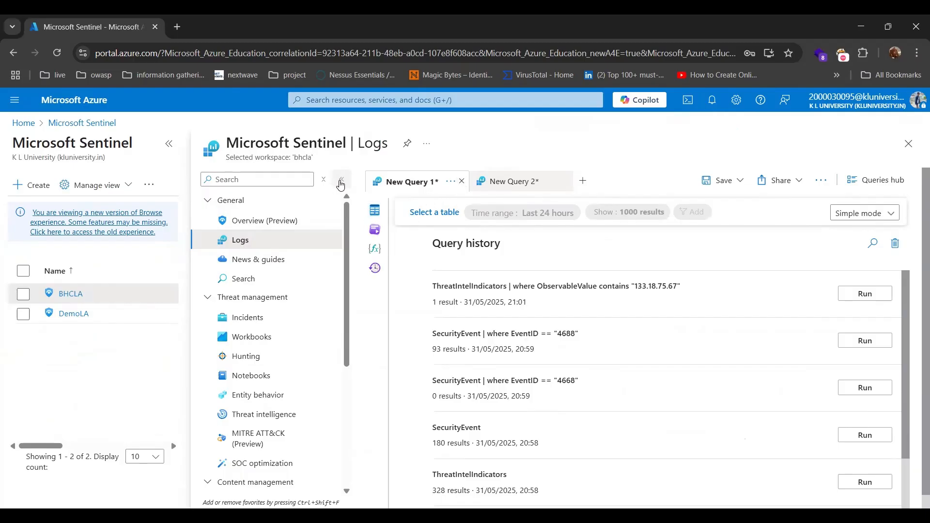
pyautogui.click(341, 181)
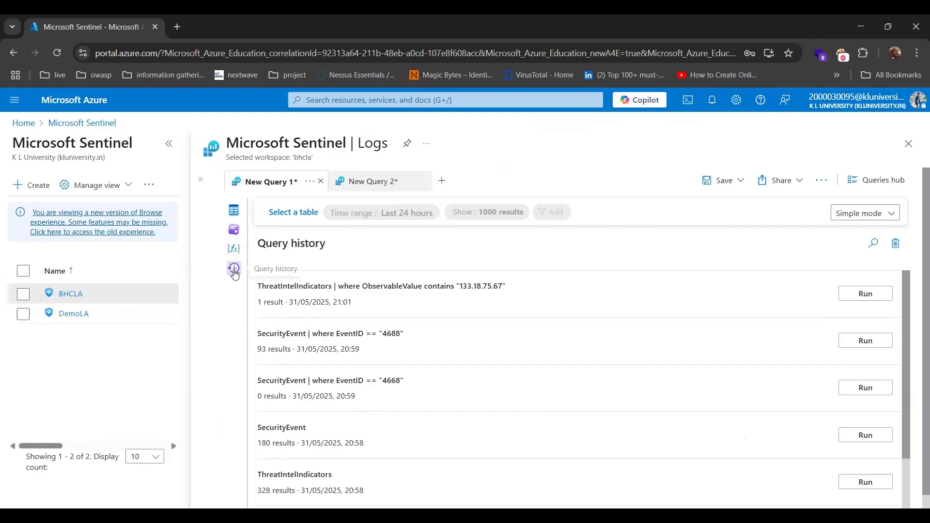
# List the tables under Custom Logs and query the SigninLogs_CL table
pyautogui.click(234, 210)
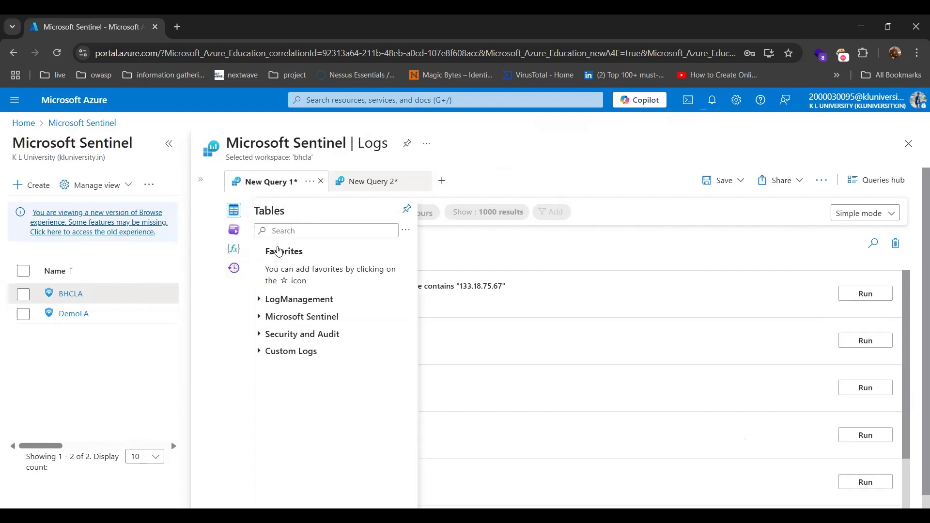
pyautogui.click(285, 356)
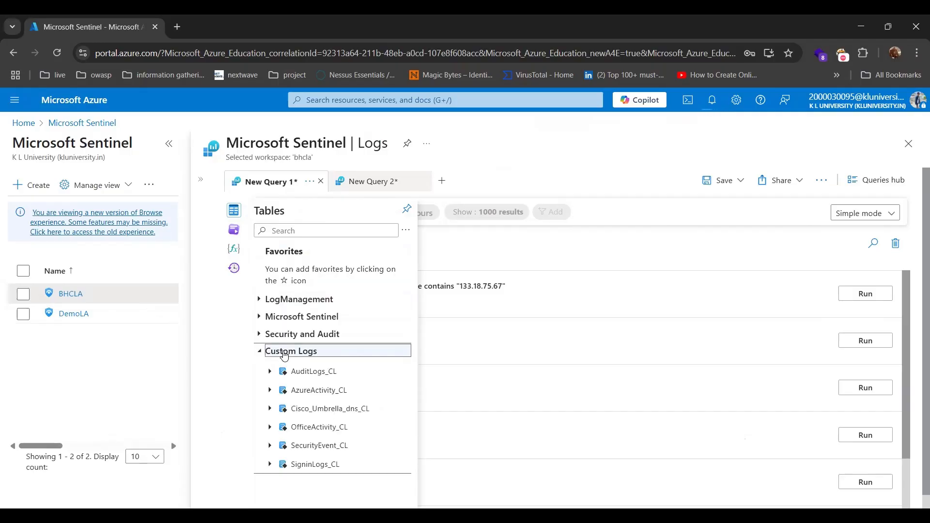
pyautogui.click(306, 466)
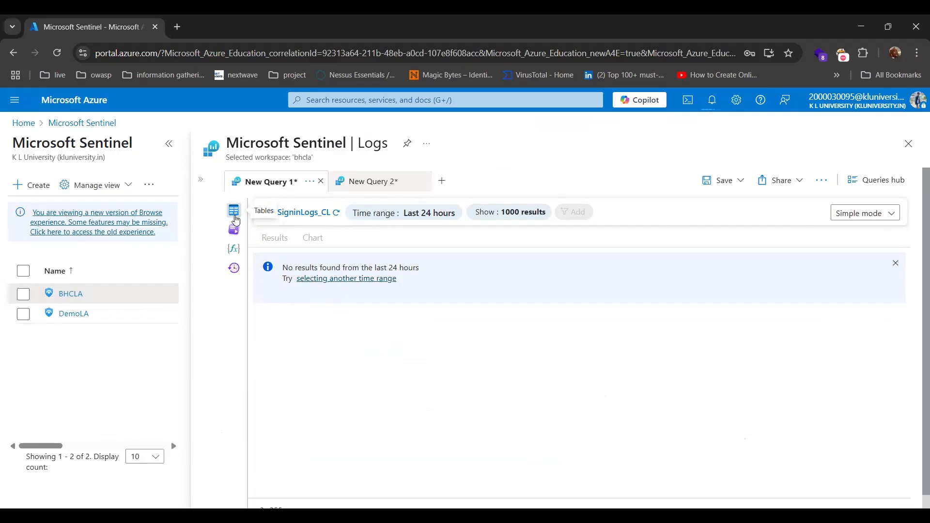
# Expand the Security and Audit, Microsoft Sentinel and LogManagement table groups, and run a query on the Heartbeat table
pyautogui.click(234, 213)
pyautogui.click(297, 338)
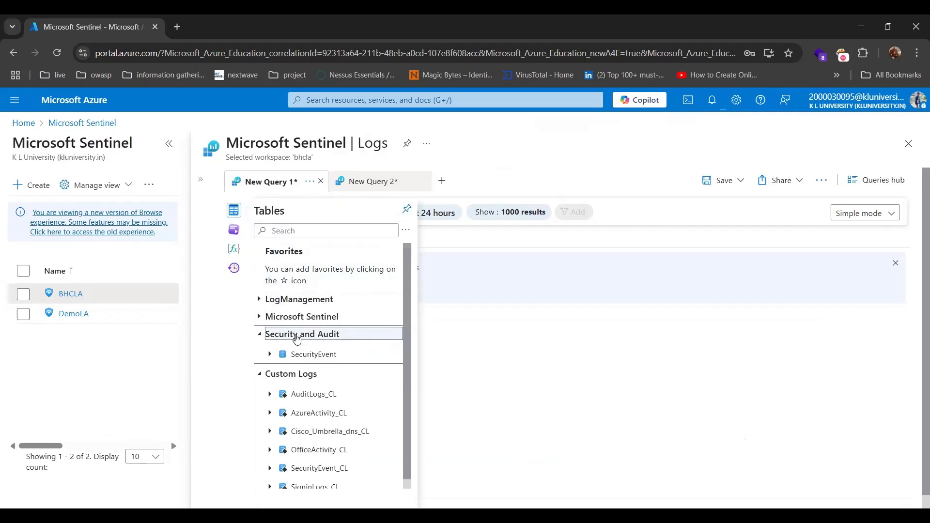
pyautogui.click(287, 319)
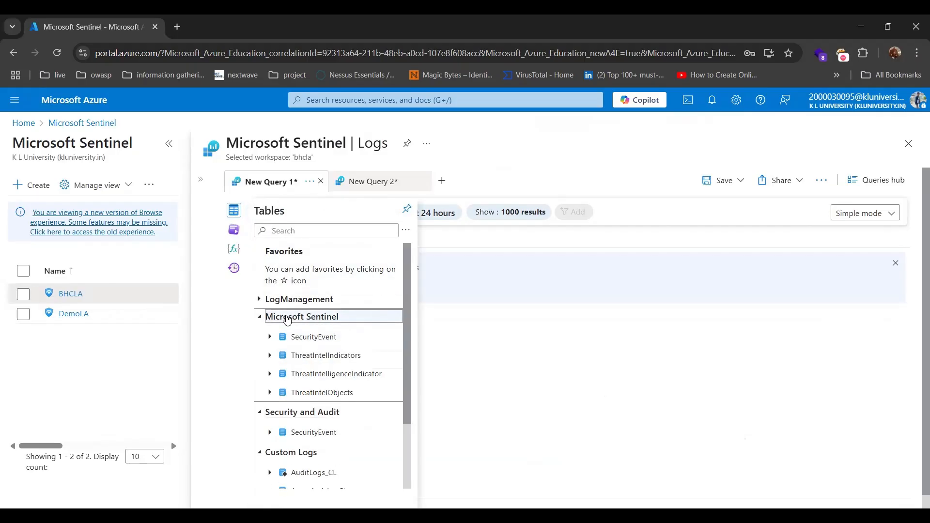
pyautogui.click(304, 301)
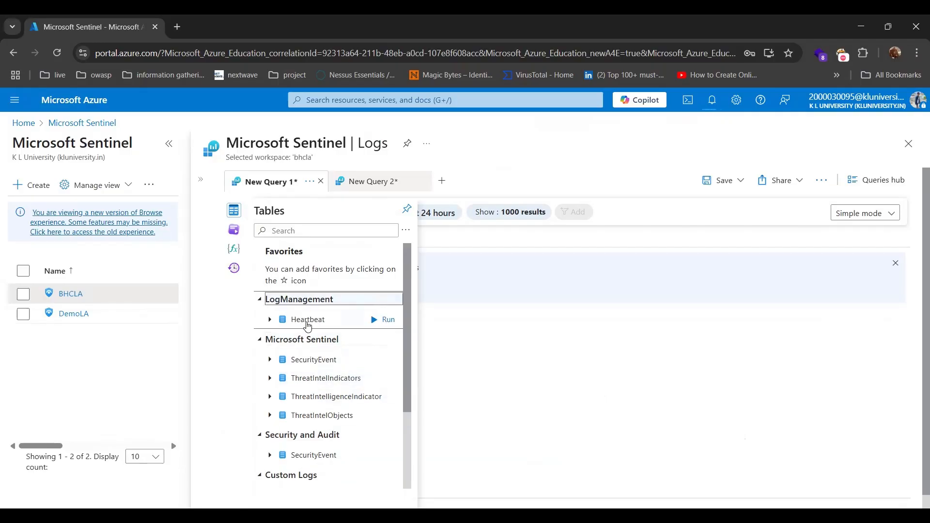
pyautogui.doubleClick(306, 320)
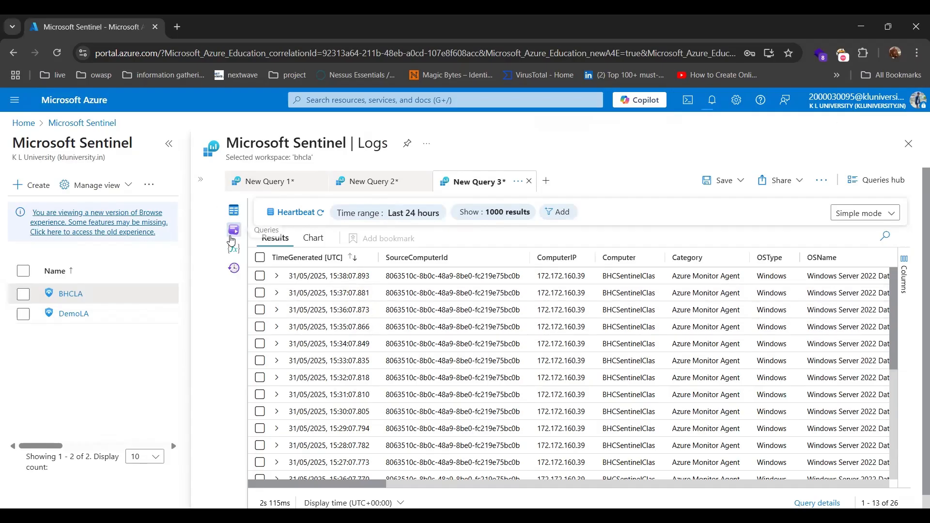
# Browse the predefined queries, looking into the Applications, Azure Monitor, Azure Virtual Desktop and Databases categories
pyautogui.click(233, 230)
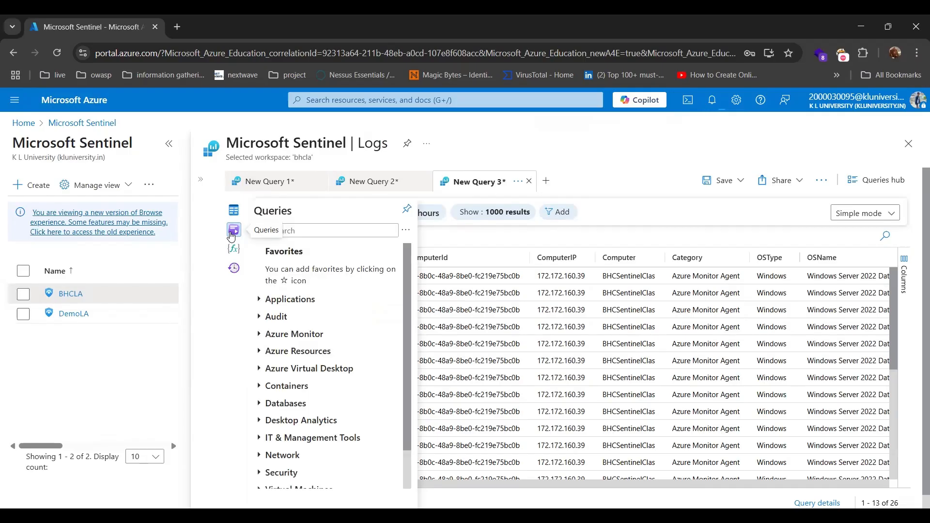
pyautogui.click(281, 300)
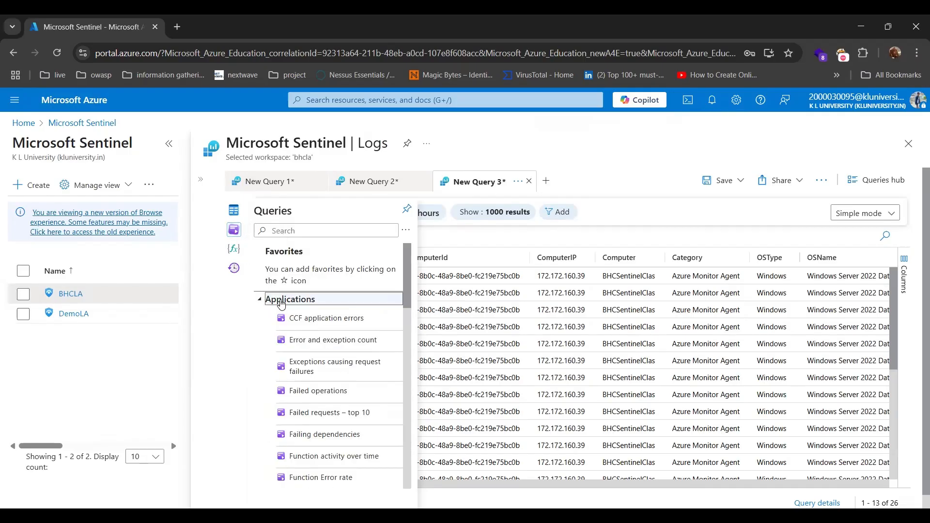
pyautogui.scroll(-4, 281, 304)
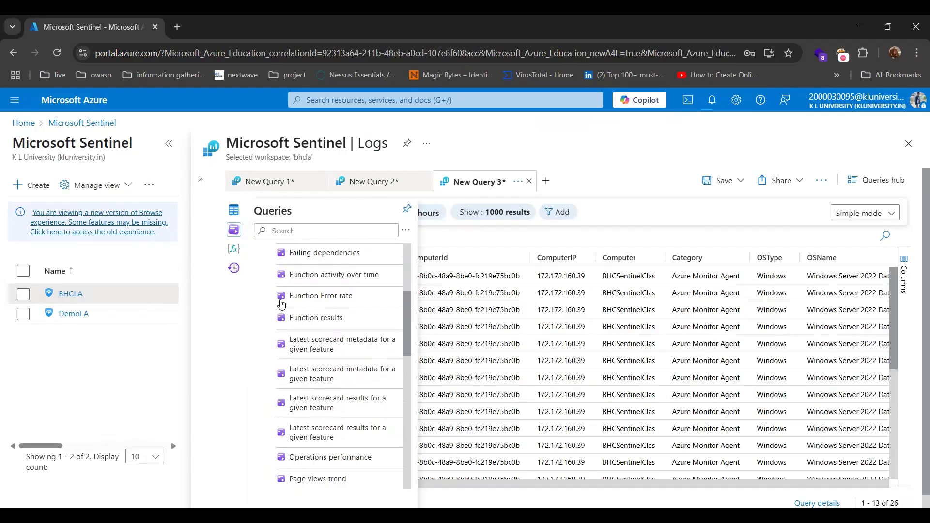
pyautogui.scroll(5, 280, 303)
pyautogui.click(261, 301)
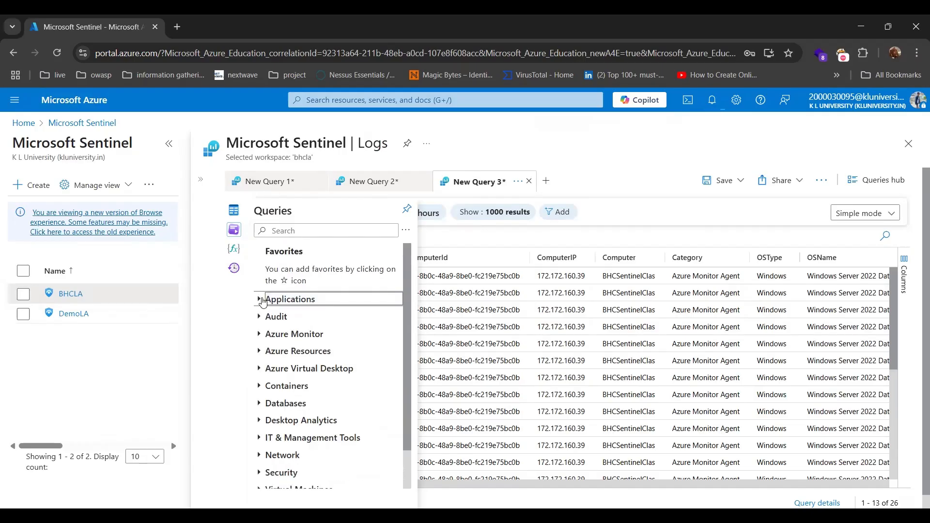
pyautogui.scroll(-2, 269, 307)
pyautogui.click(263, 290)
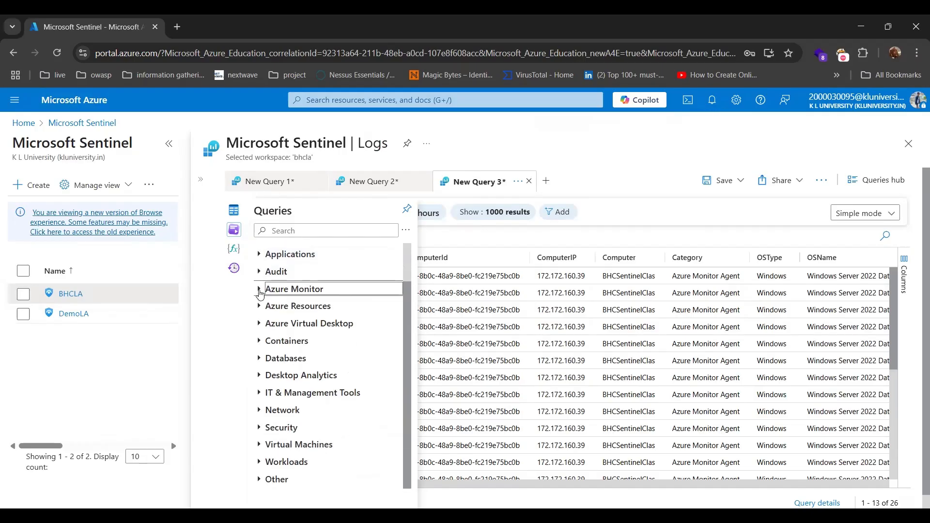
pyautogui.click(260, 291)
pyautogui.click(260, 291)
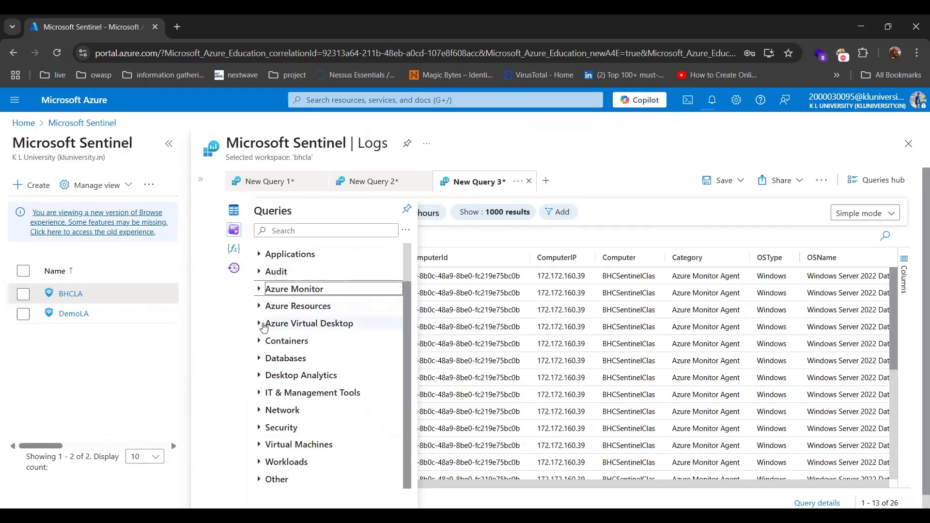
pyautogui.click(261, 324)
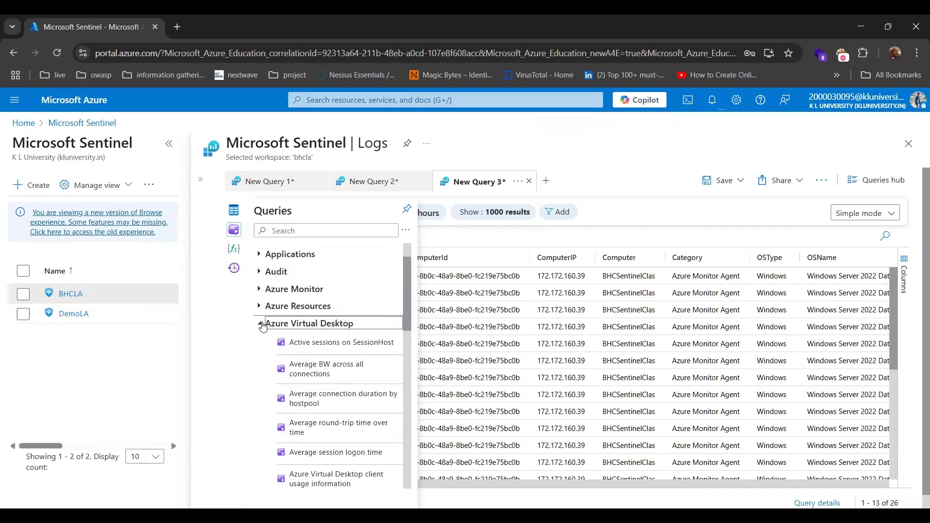
pyautogui.click(262, 324)
pyautogui.scroll(-1, 261, 324)
pyautogui.click(260, 345)
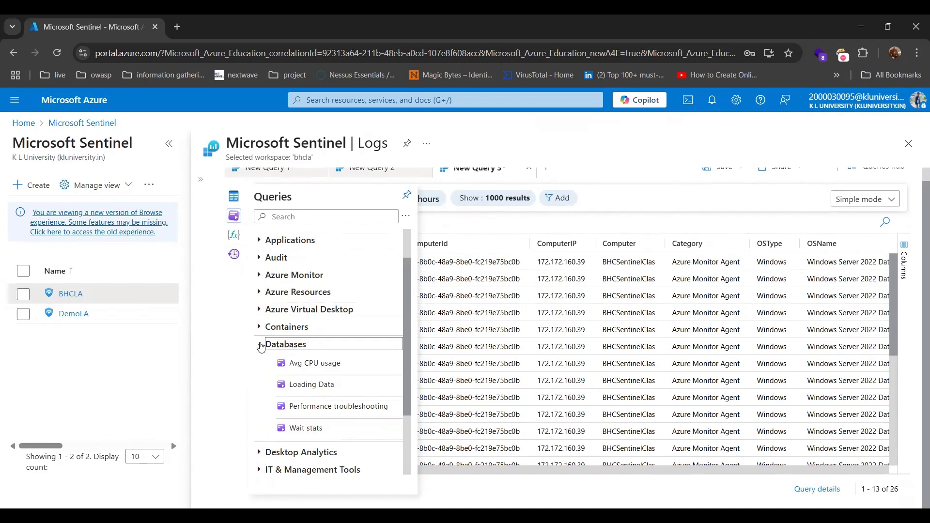
pyautogui.click(261, 345)
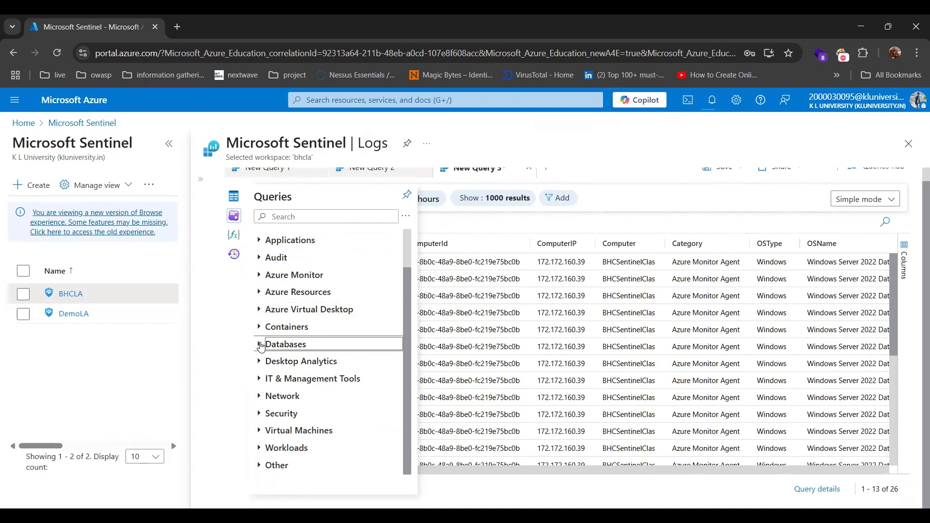
# Run the predefined Security query "[Classic] Are there any failures?" and switch its display to KQL mode
pyautogui.click(257, 415)
pyautogui.scroll(-2, 277, 407)
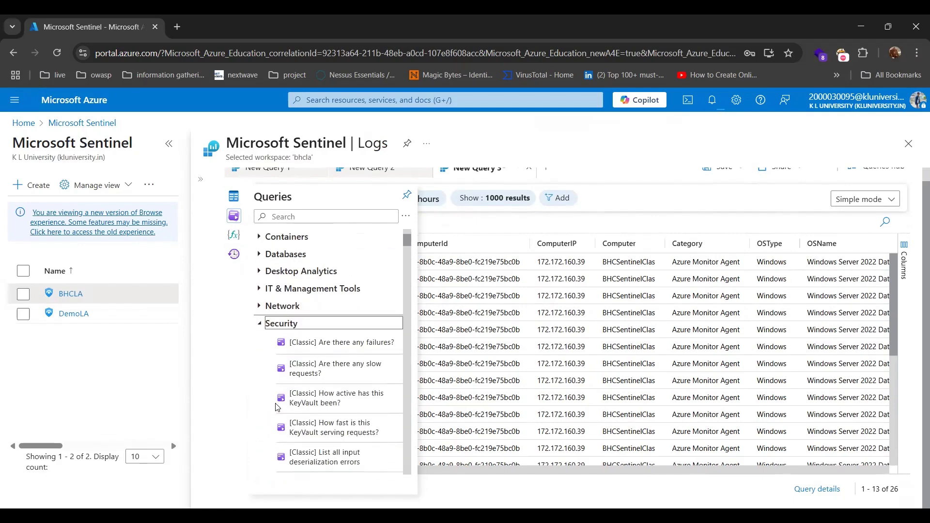
pyautogui.scroll(-1, 277, 407)
pyautogui.click(342, 314)
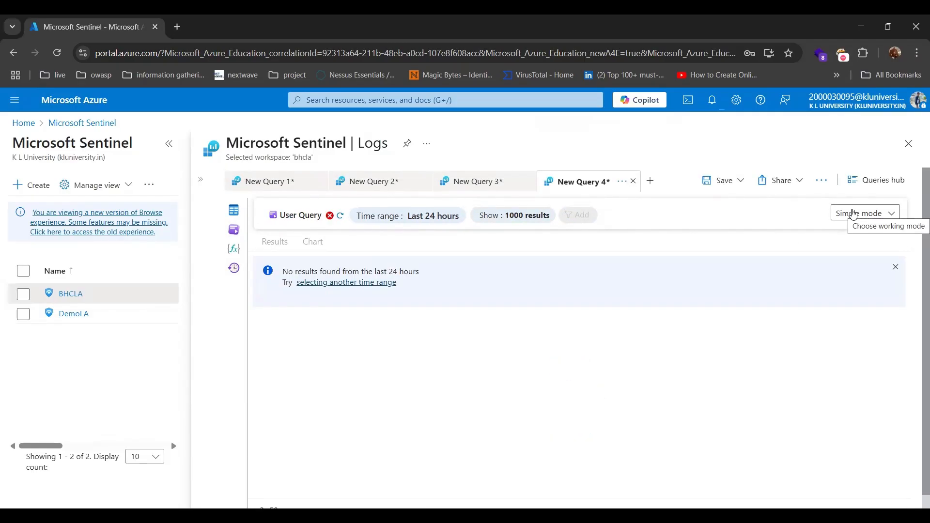
pyautogui.click(854, 214)
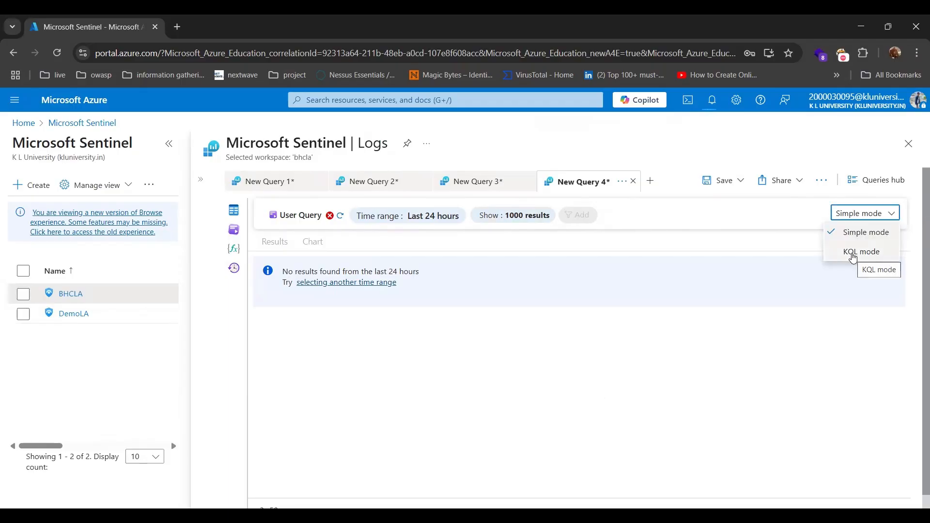
pyautogui.click(853, 252)
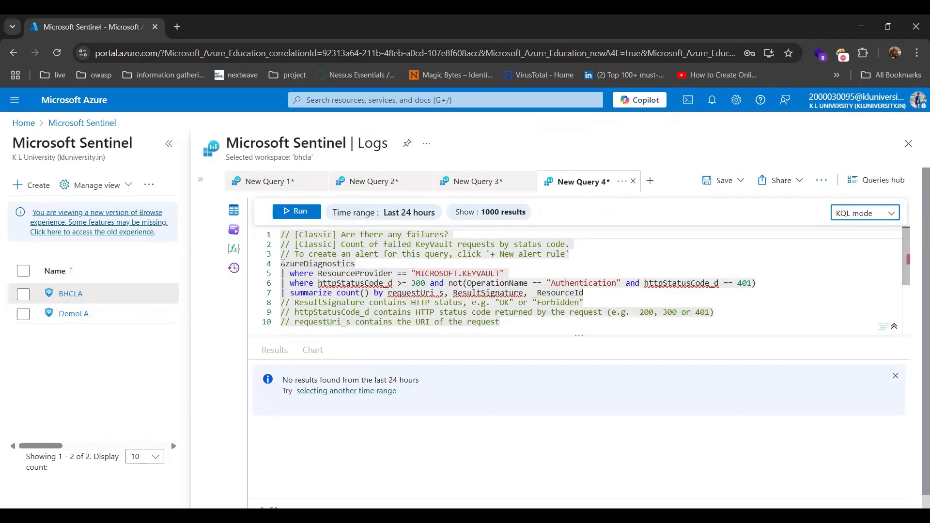
# Examine the AzureDiagnostics table and where clauses of the KeyVault failures query, then close that query
pyautogui.click(309, 263)
pyautogui.moveTo(308, 263); pyautogui.dragTo(358, 263)
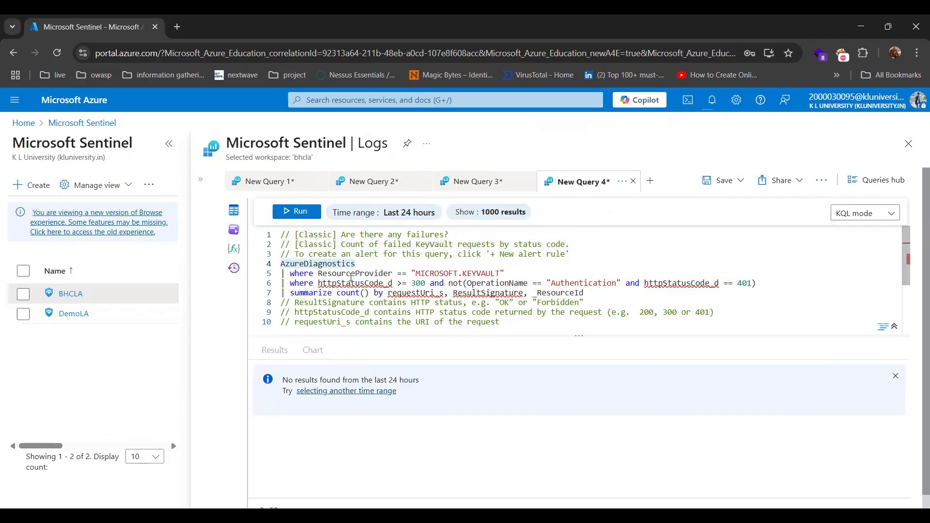
pyautogui.moveTo(291, 275); pyautogui.dragTo(501, 274)
pyautogui.click(301, 284)
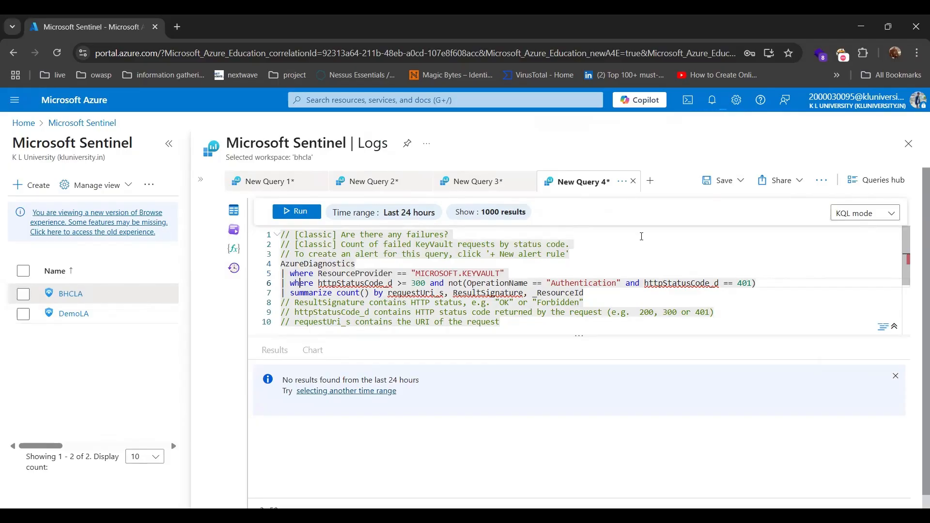
pyautogui.click(633, 181)
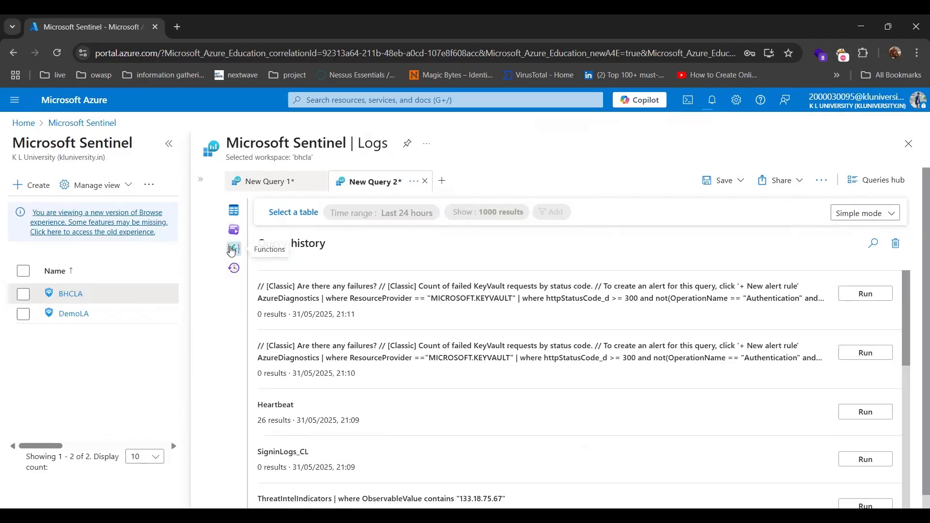
# Look through the available functions in the Microsoft Sentinel and LogManagement groups
pyautogui.click(234, 249)
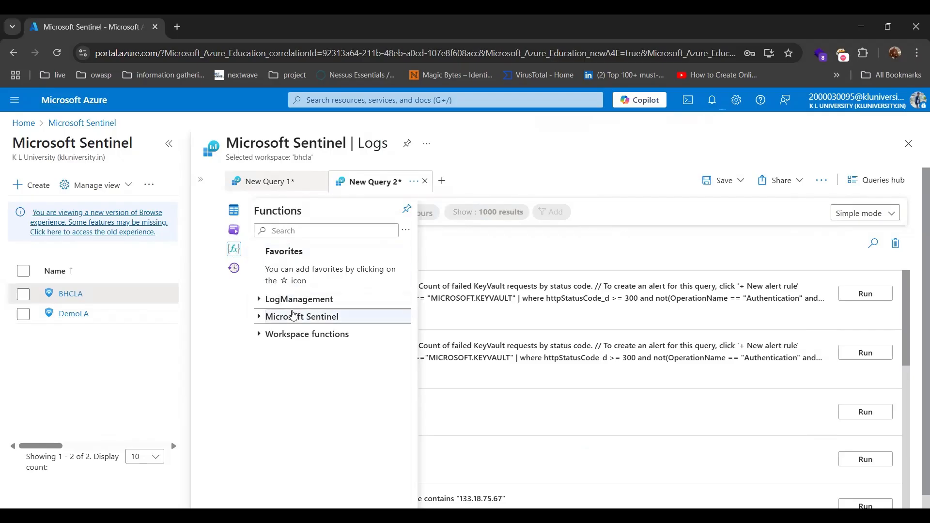
pyautogui.click(286, 317)
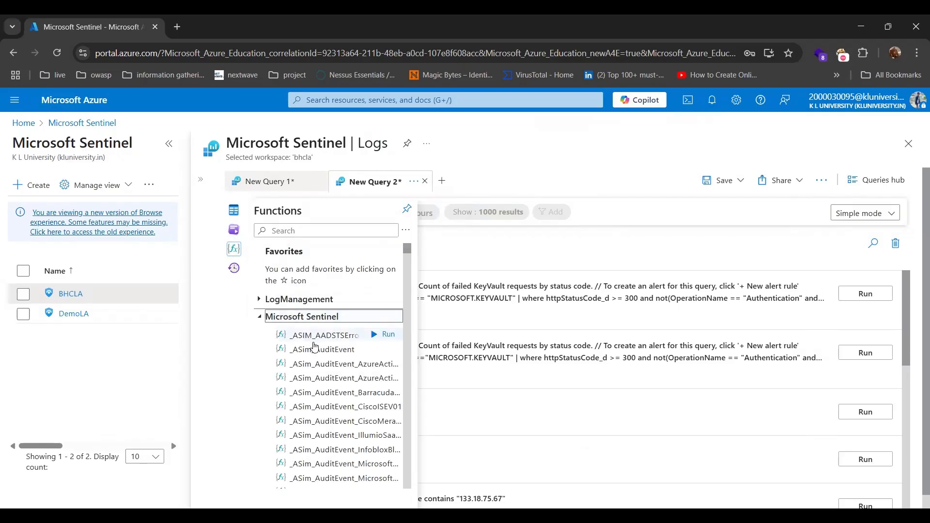
pyautogui.click(297, 299)
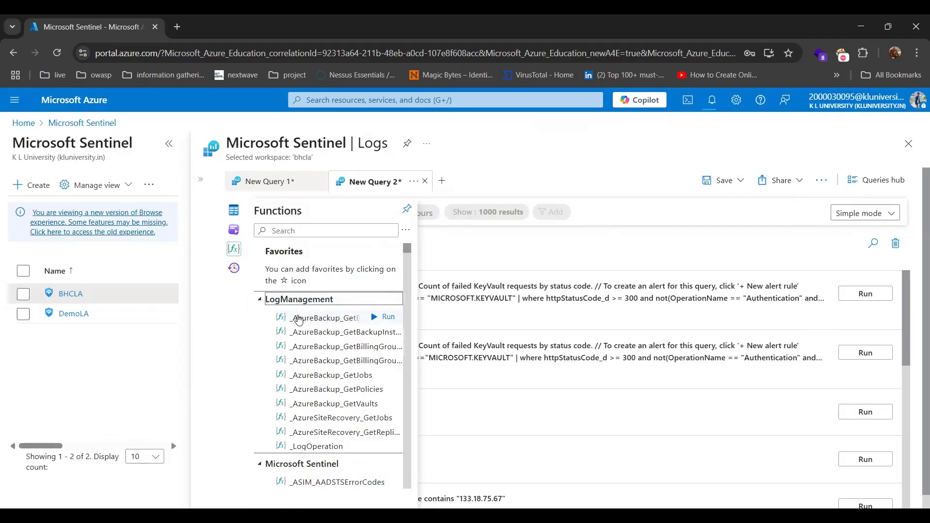
pyautogui.scroll(-3, 298, 319)
pyautogui.scroll(-4, 299, 324)
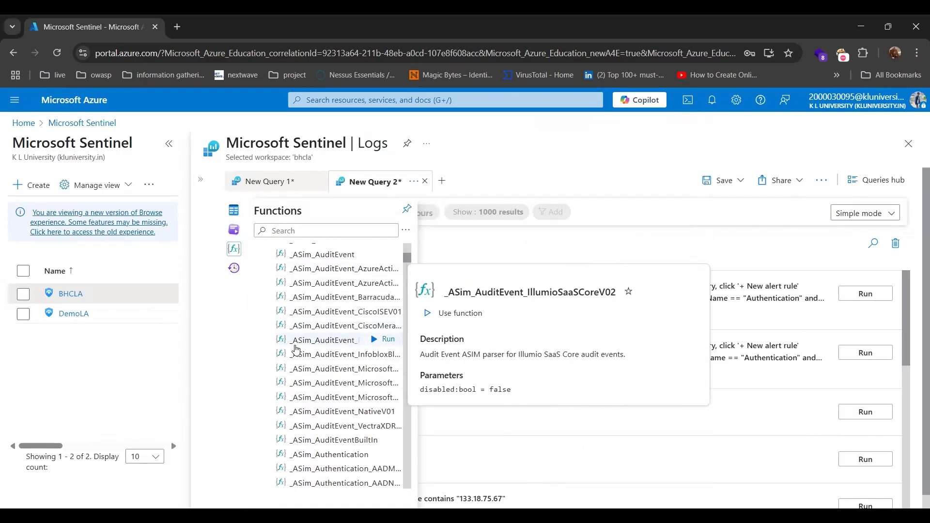
pyautogui.scroll(7, 298, 347)
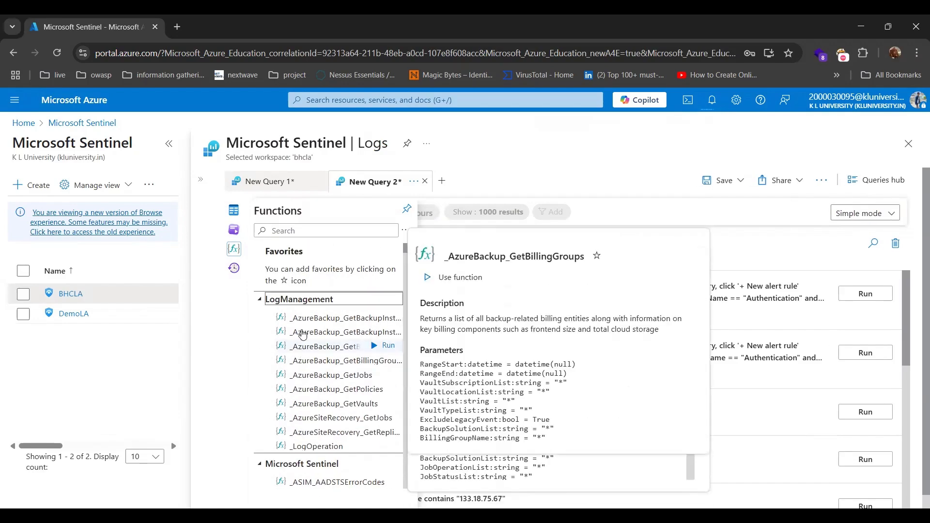
# Run the _AzureBackup_GetBackupInstances function from LogManagement and show the query in KQL mode
pyautogui.click(305, 324)
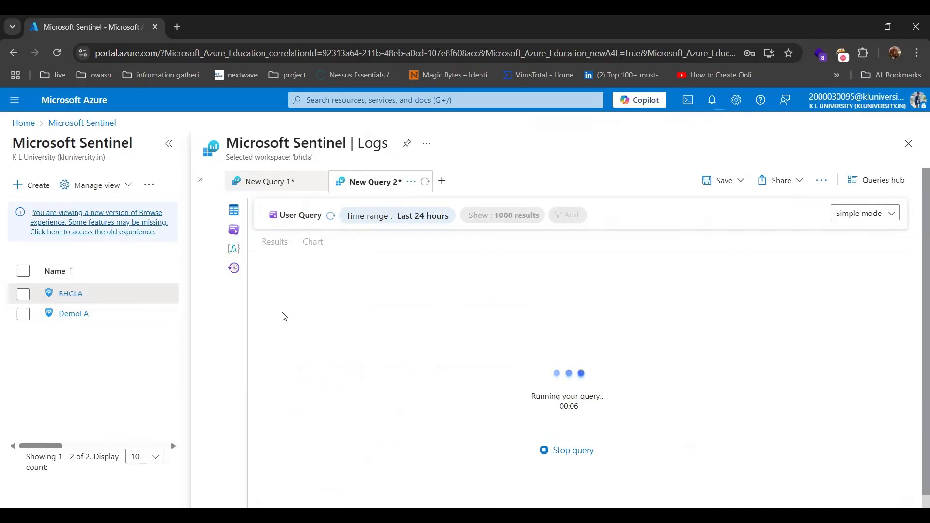
pyautogui.click(882, 218)
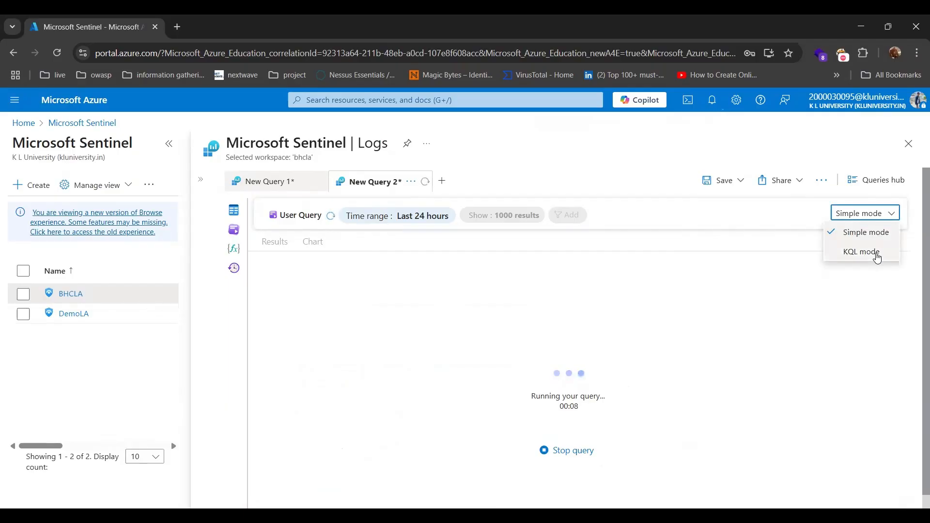
pyautogui.click(875, 254)
pyautogui.scroll(2, 487, 301)
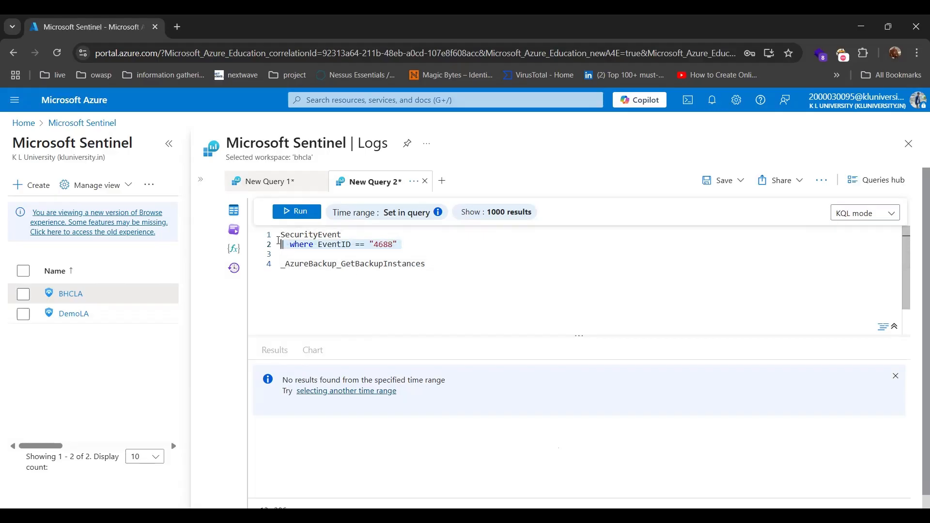
# Remove the SecurityEvent lines so only _AzureBackup_GetBackupInstances is left, rerun the query and collapse the workspace list
pyautogui.moveTo(296, 252); pyautogui.dragTo(279, 235)
pyautogui.press('BackSpace')
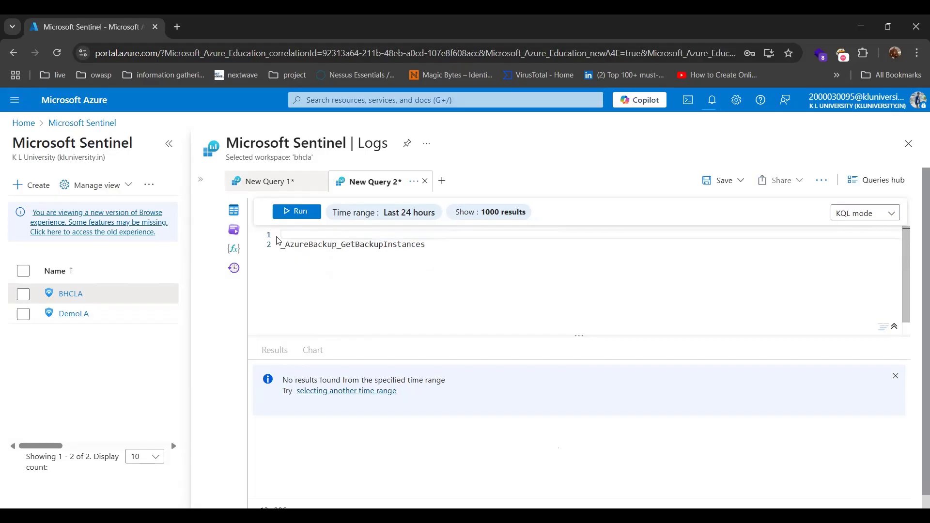
pyautogui.press('Delete')
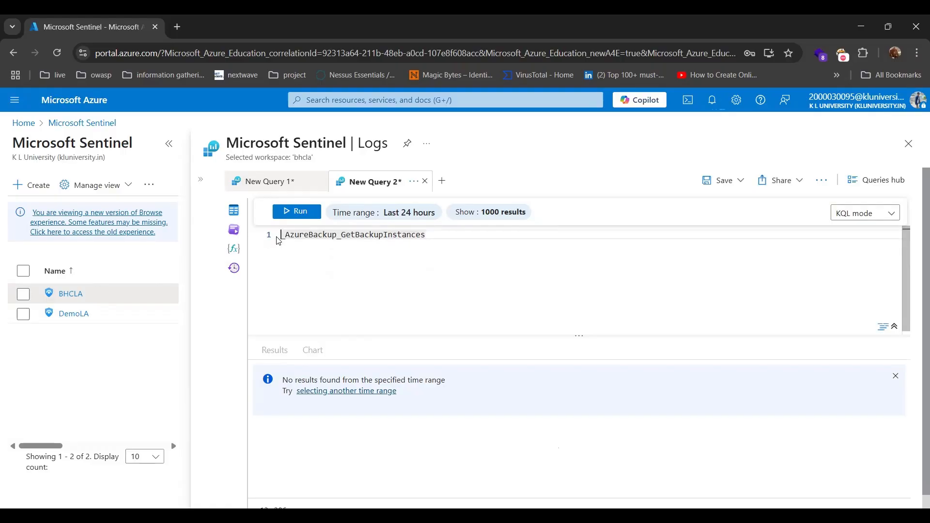
pyautogui.click(287, 212)
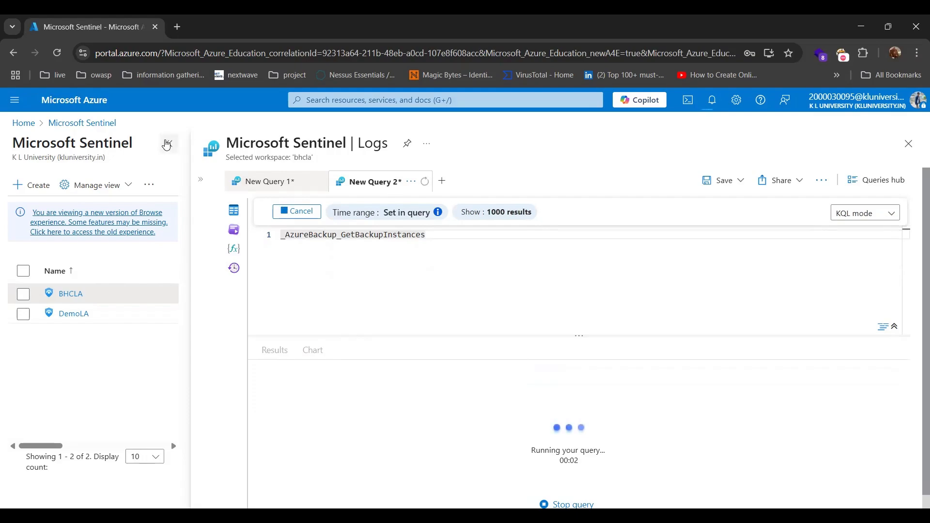
pyautogui.click(169, 143)
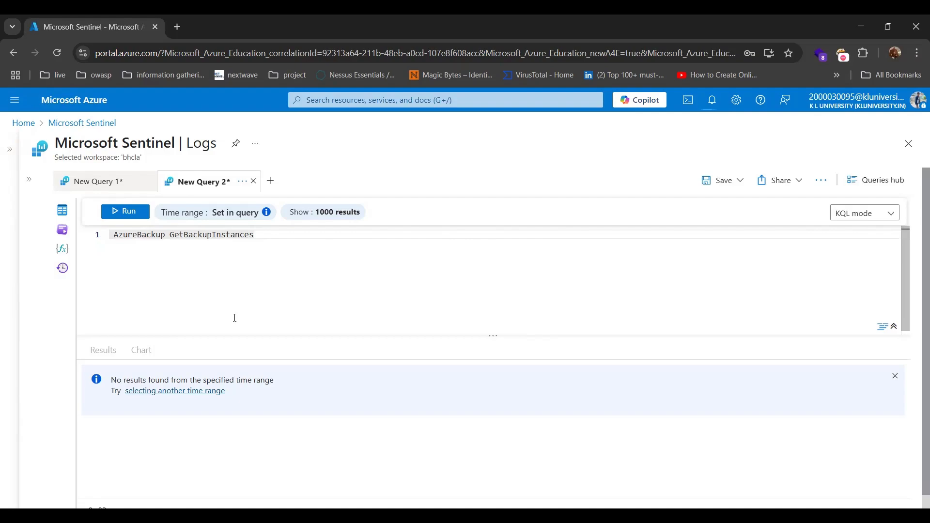
# Close the backup instances query and look through the history of previously run queries
pyautogui.click(253, 181)
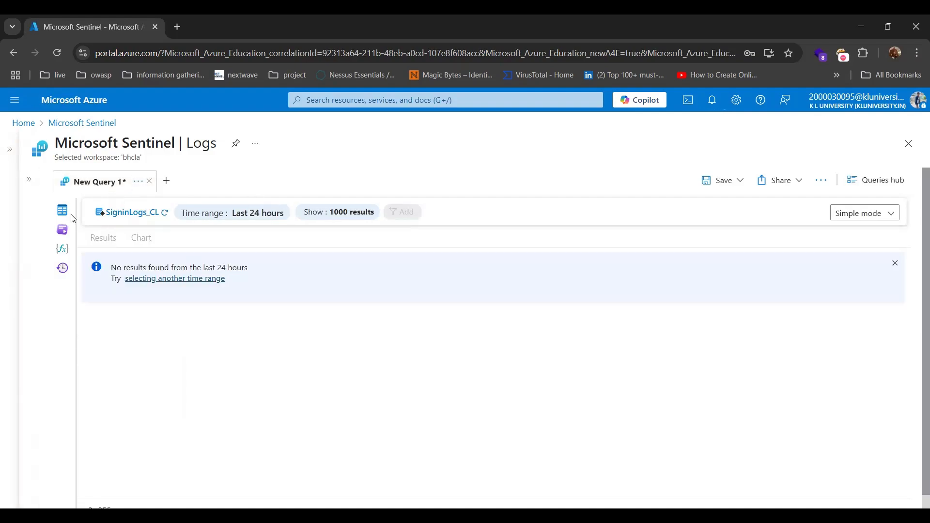
pyautogui.click(62, 270)
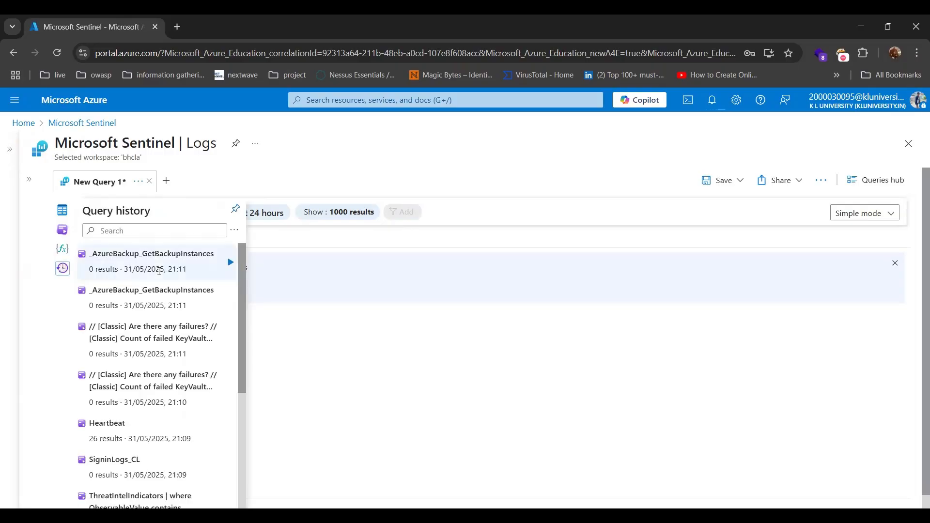
pyautogui.scroll(-5, 159, 271)
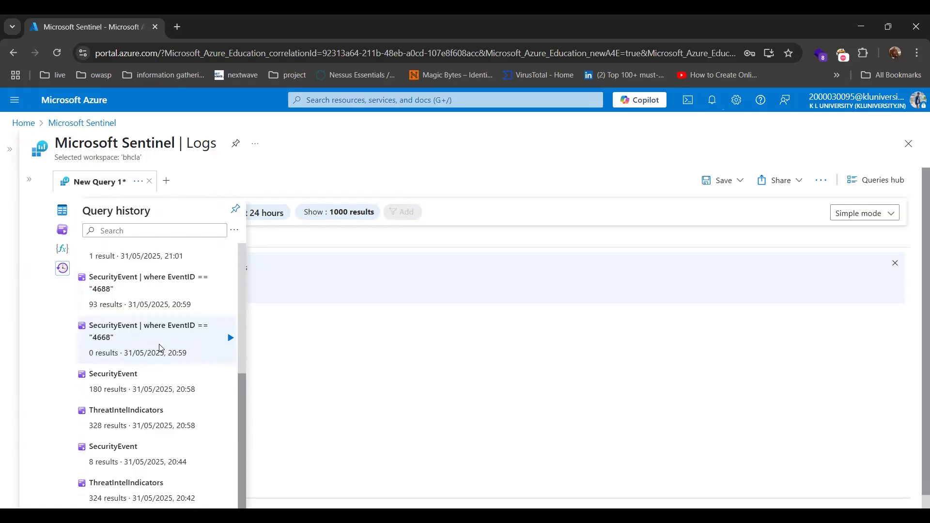
pyautogui.scroll(5, 159, 348)
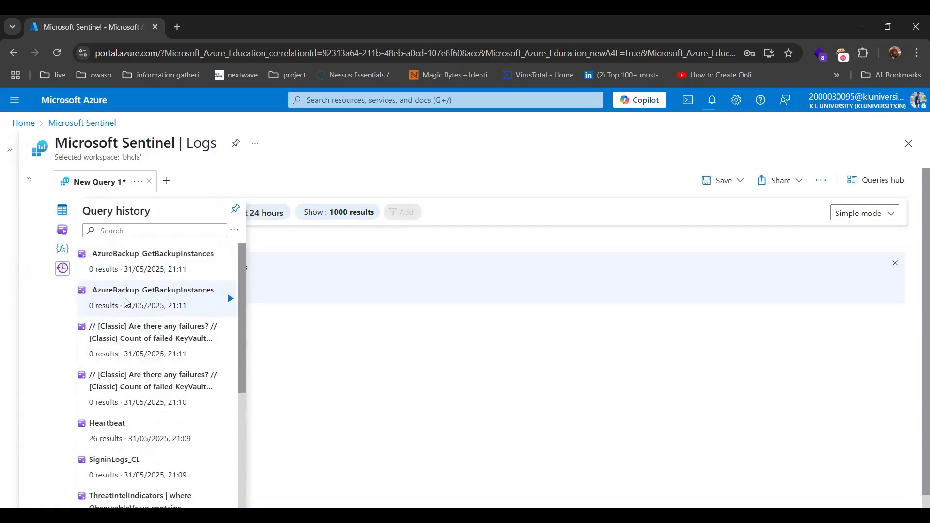
pyautogui.moveTo(126, 303)
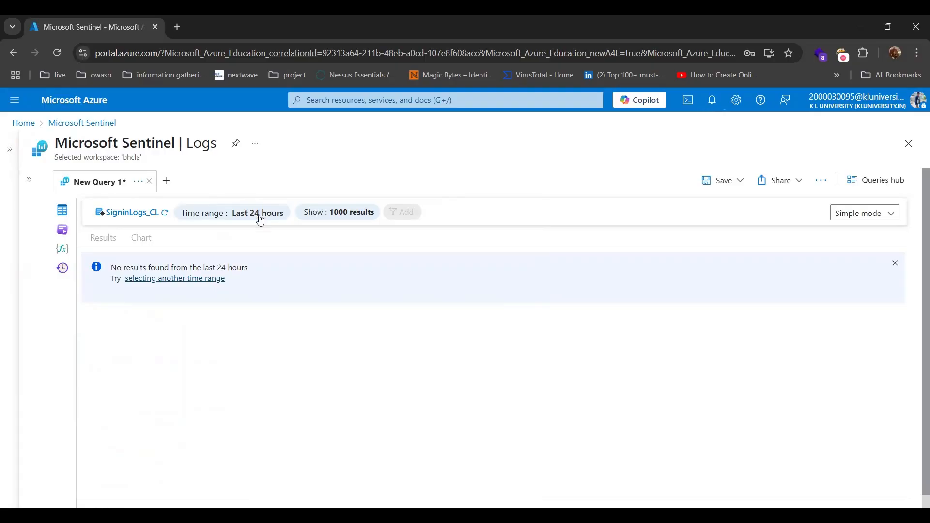
# Review the saving, sharing and additional options available for the SigninLogs_CL query
pyautogui.click(729, 183)
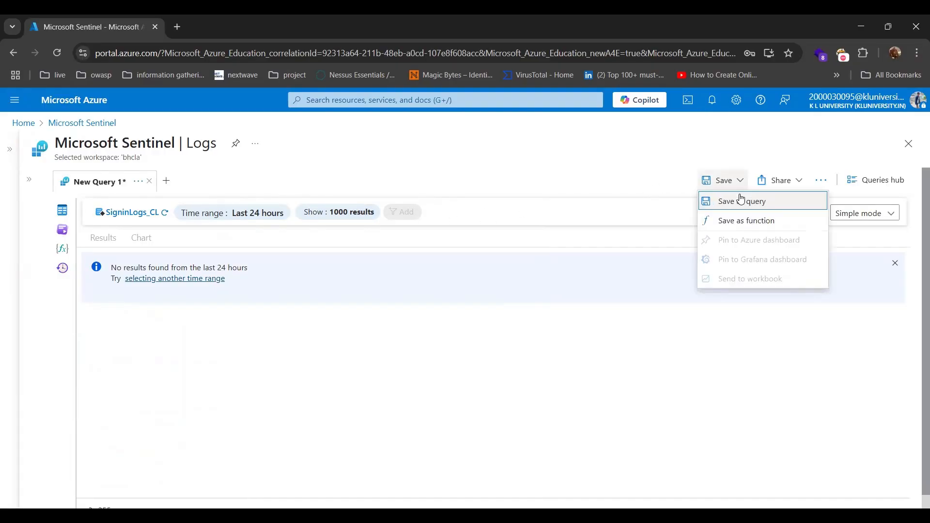
pyautogui.click(789, 181)
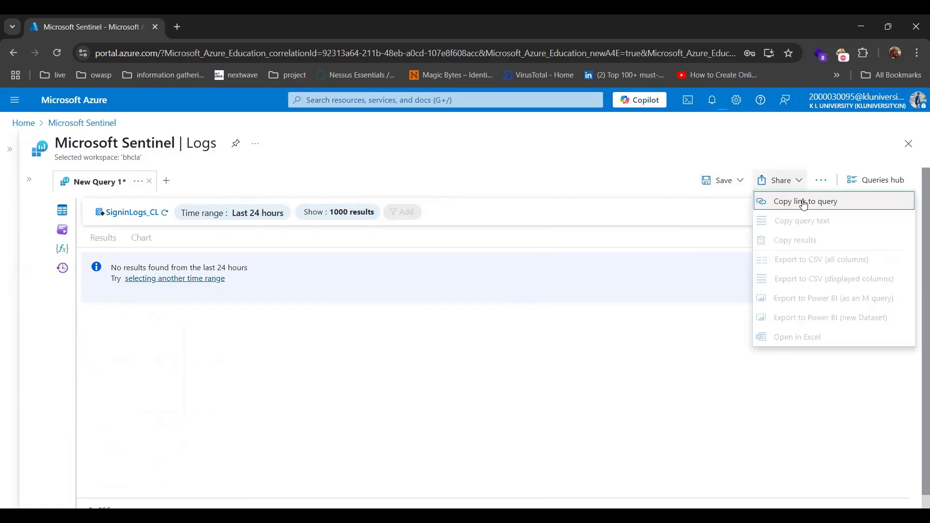
pyautogui.click(821, 181)
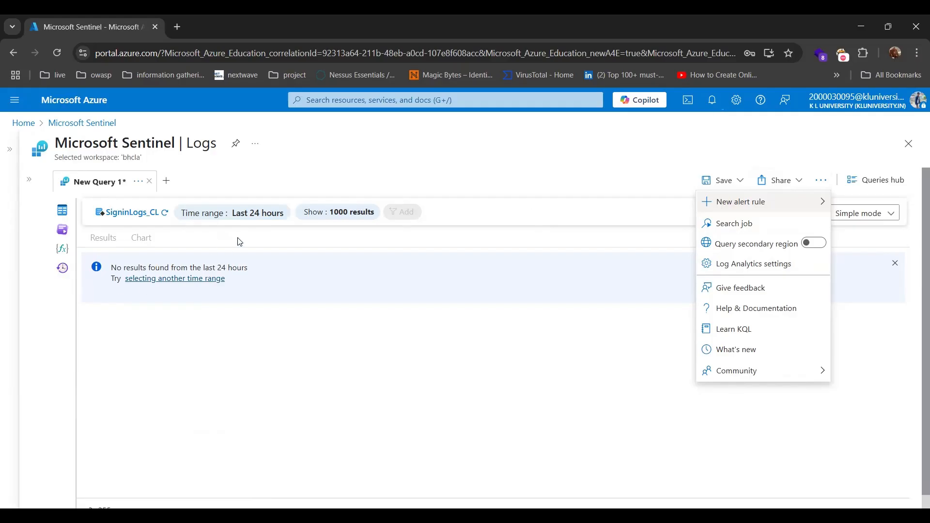
# Browse the example queries in the Queries hub, then check the deployment status in the notifications
pyautogui.click(876, 182)
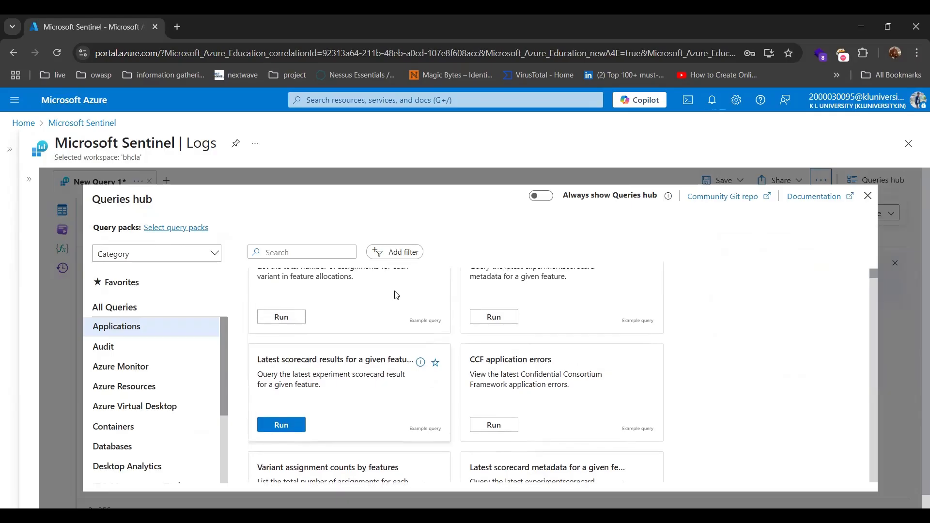
pyautogui.click(867, 196)
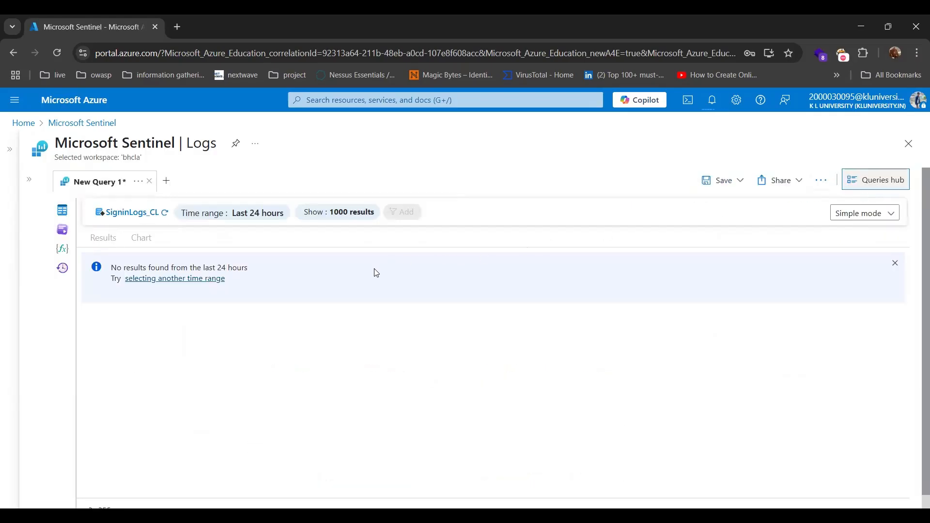
pyautogui.click(716, 107)
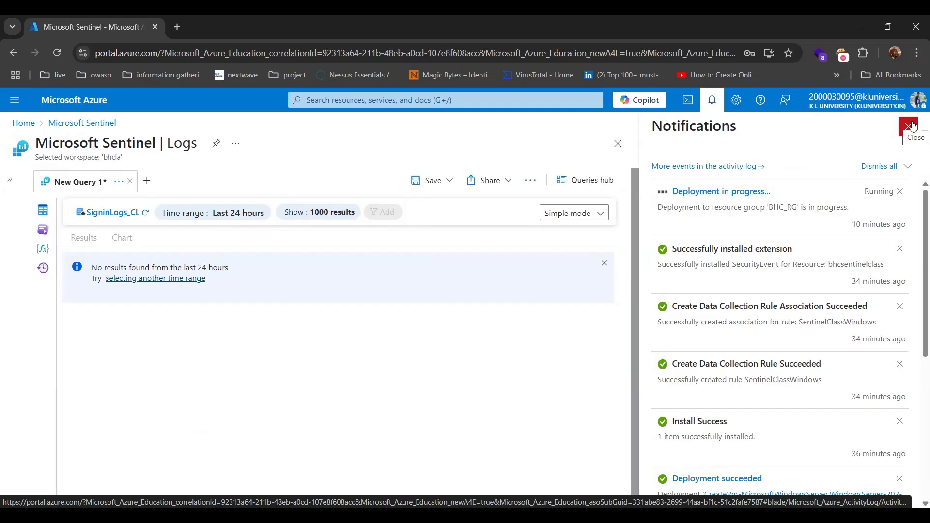
pyautogui.click(912, 125)
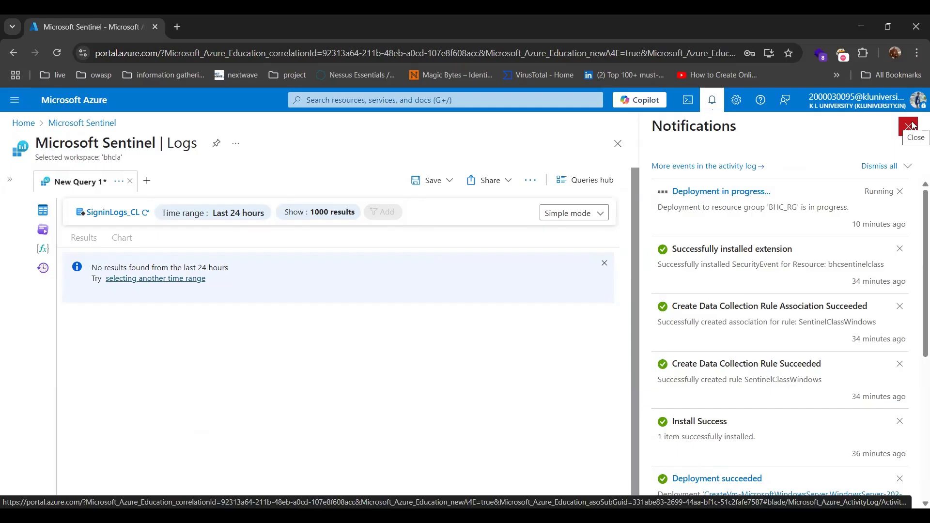